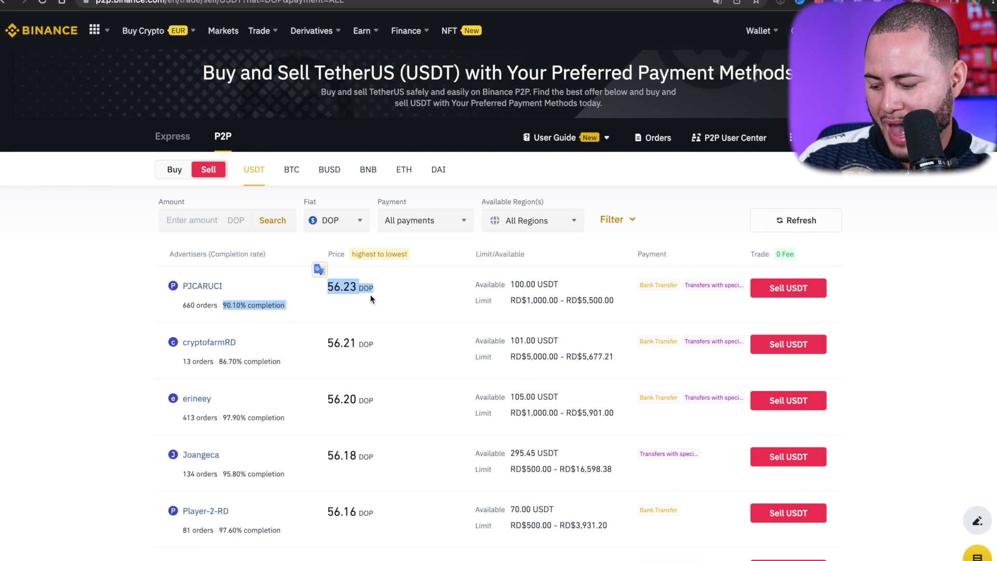
# Step: Switch to the Calculator and multiply 750 by the first sell offer's price of 56.23 DOP
pyautogui.click(369, 287)
pyautogui.moveTo(374, 287); pyautogui.dragTo(352, 288)
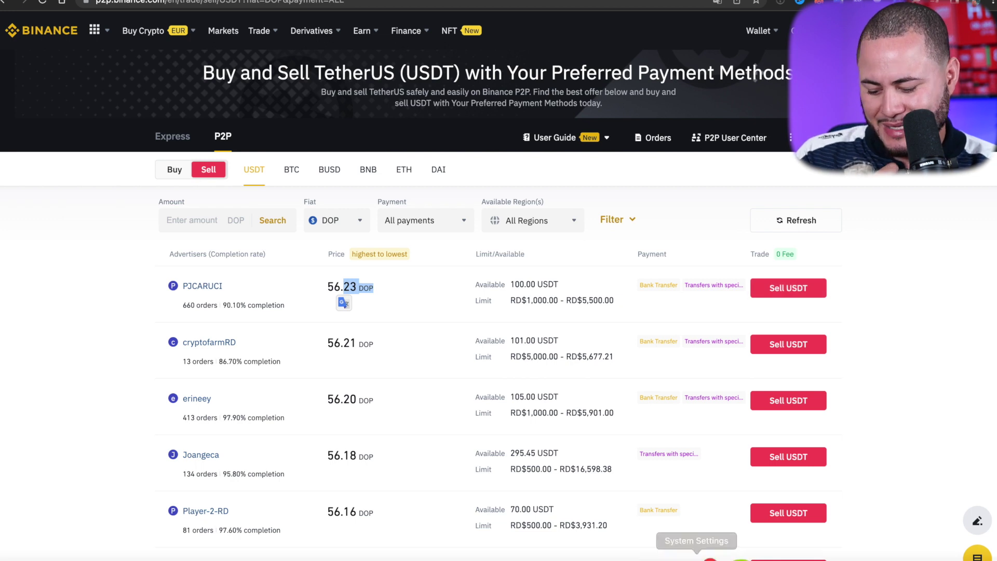
pyautogui.click(901, 543)
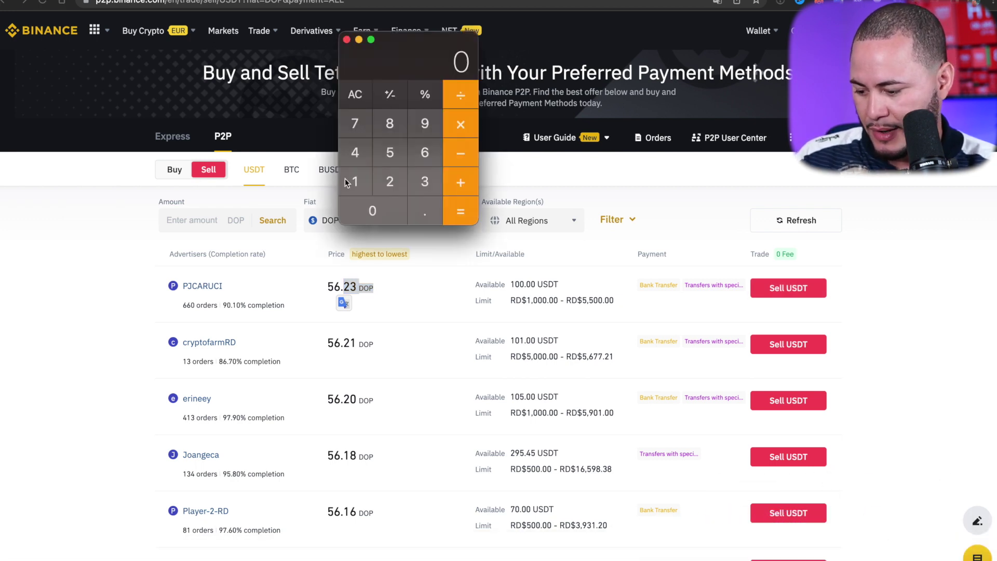
pyautogui.click(359, 130)
pyautogui.click(388, 151)
pyautogui.click(371, 212)
pyautogui.click(461, 124)
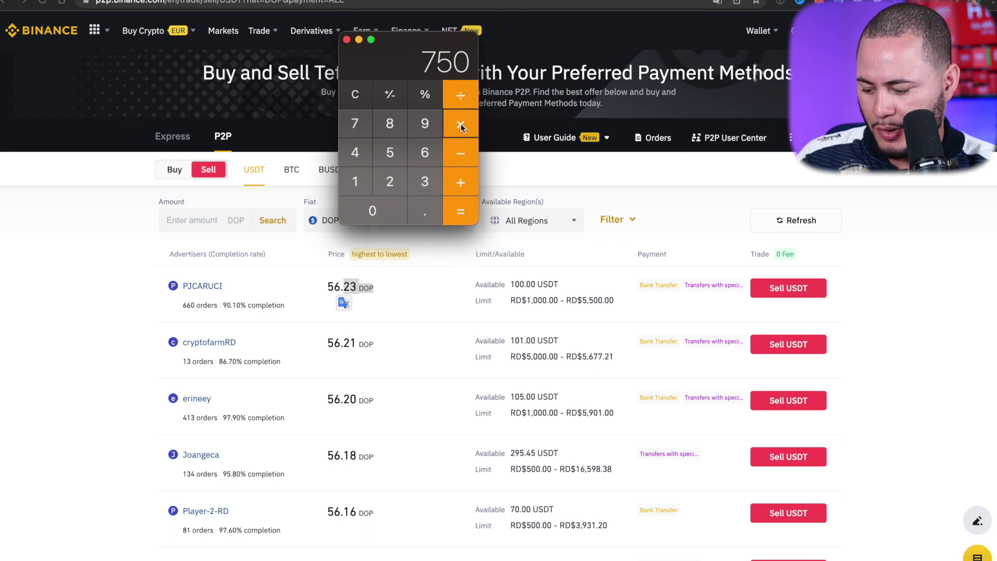
pyautogui.click(395, 152)
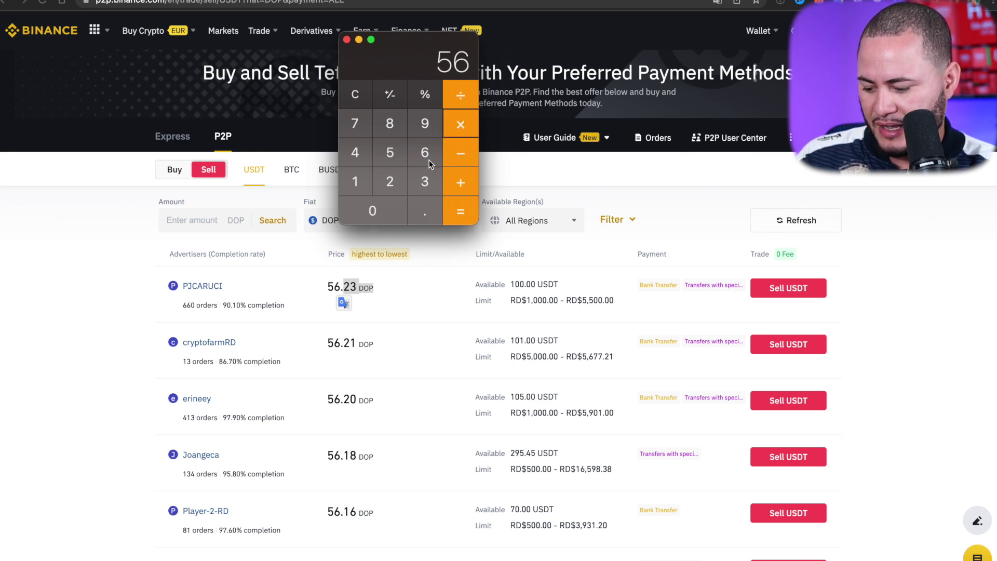
pyautogui.click(425, 202)
pyautogui.click(391, 182)
pyautogui.click(422, 183)
pyautogui.click(453, 201)
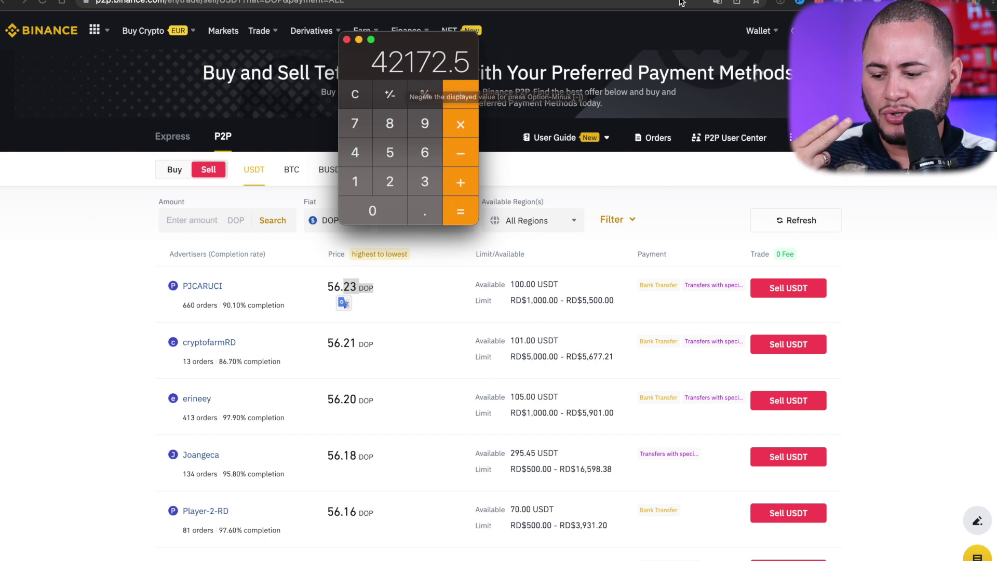
# Step: Check the US dollar to Dominican peso rate in the Google results for comparison, and return to the Binance P2P offers
pyautogui.click(681, 2)
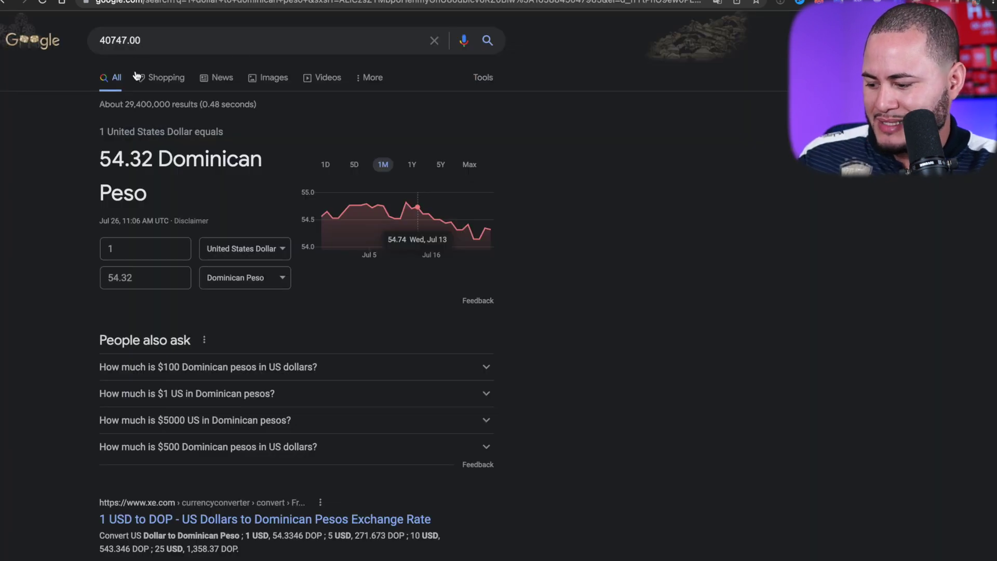
pyautogui.moveTo(802, 555)
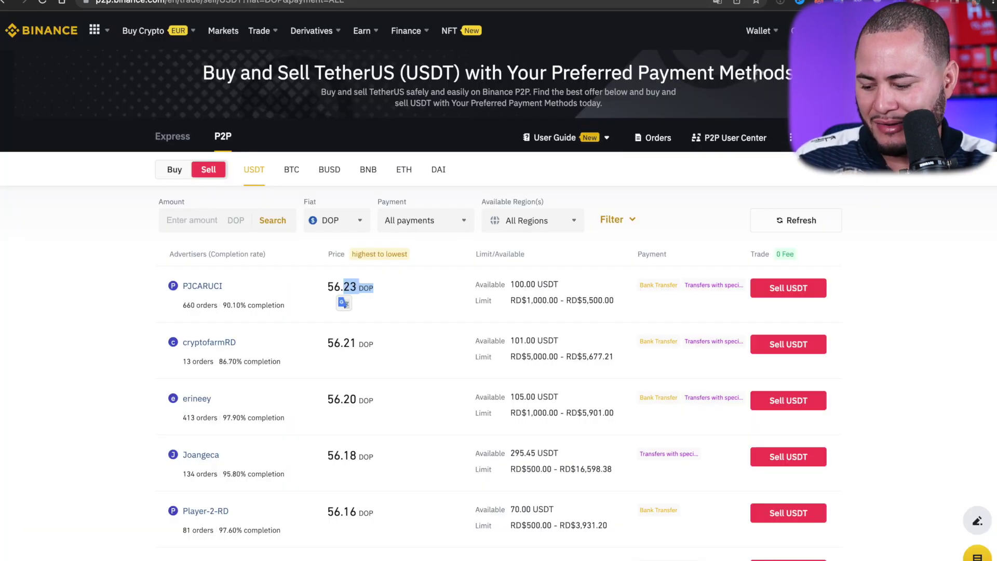
pyautogui.moveTo(406, 31)
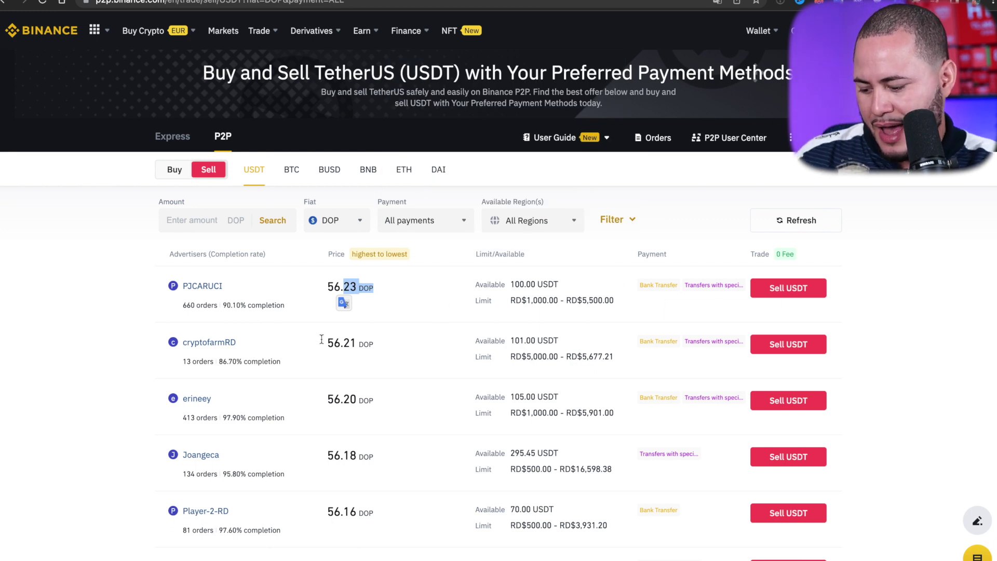
# Step: Examine the prices, available amounts and order limits of the USDT sell offers on the first results page
pyautogui.scroll(-1, 241, 295)
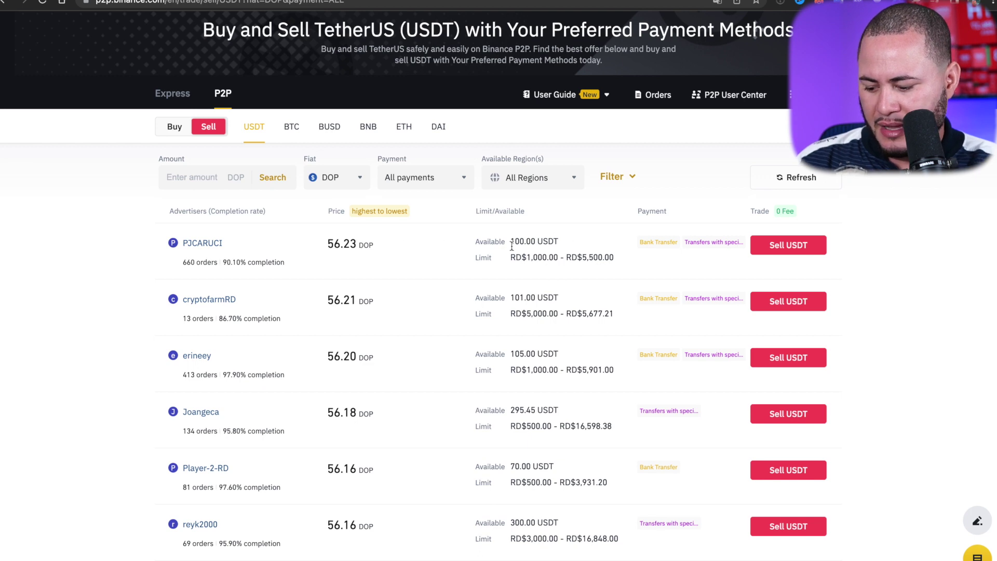
pyautogui.moveTo(510, 245); pyautogui.dragTo(528, 233)
pyautogui.scroll(-1, 501, 278)
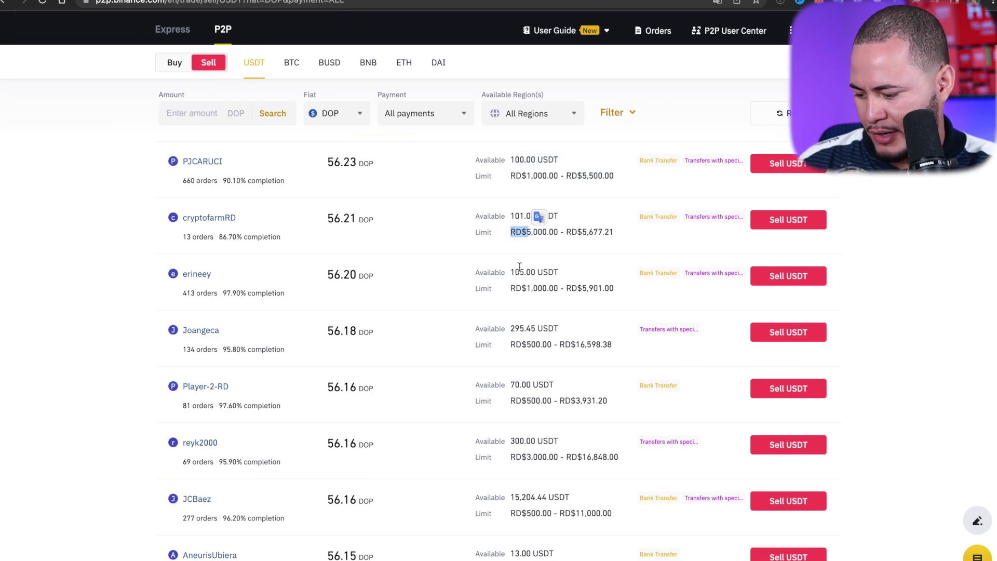
pyautogui.scroll(-5, 519, 267)
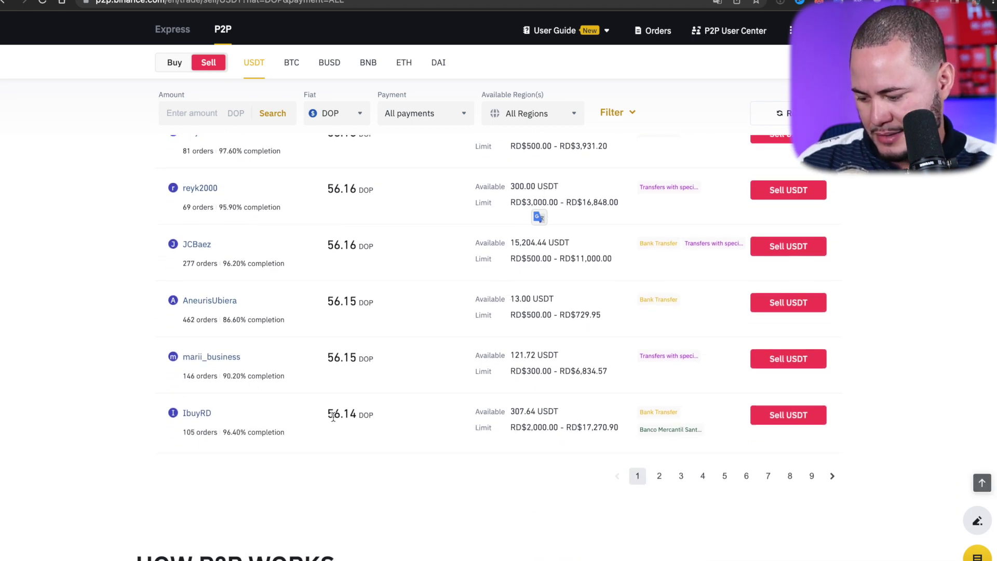
pyautogui.click(524, 411)
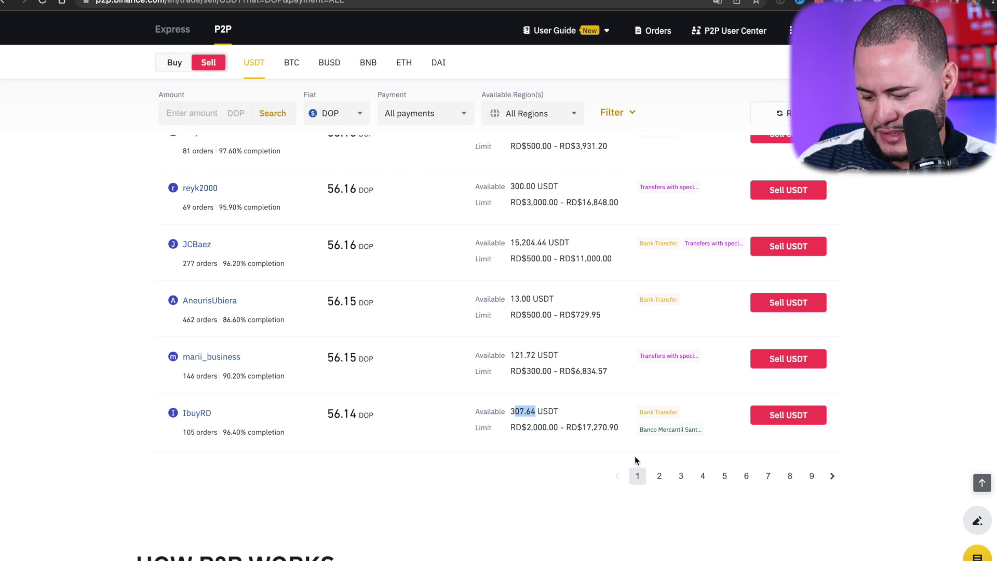
# Step: Go to page 2 of the offers and examine the amount, completion rate and price of the RD$40,000.00-limit offer
pyautogui.click(658, 477)
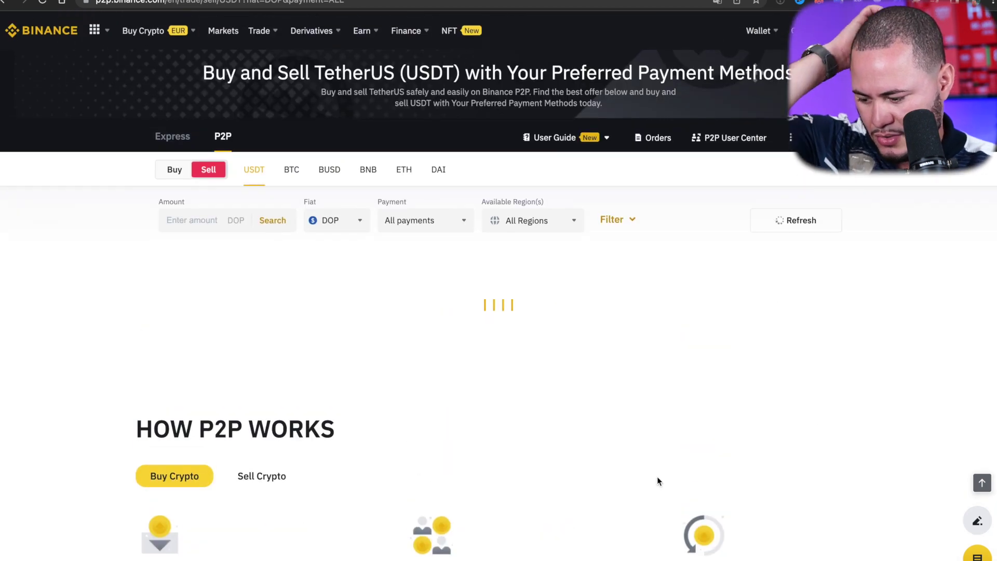
pyautogui.scroll(-3, 492, 467)
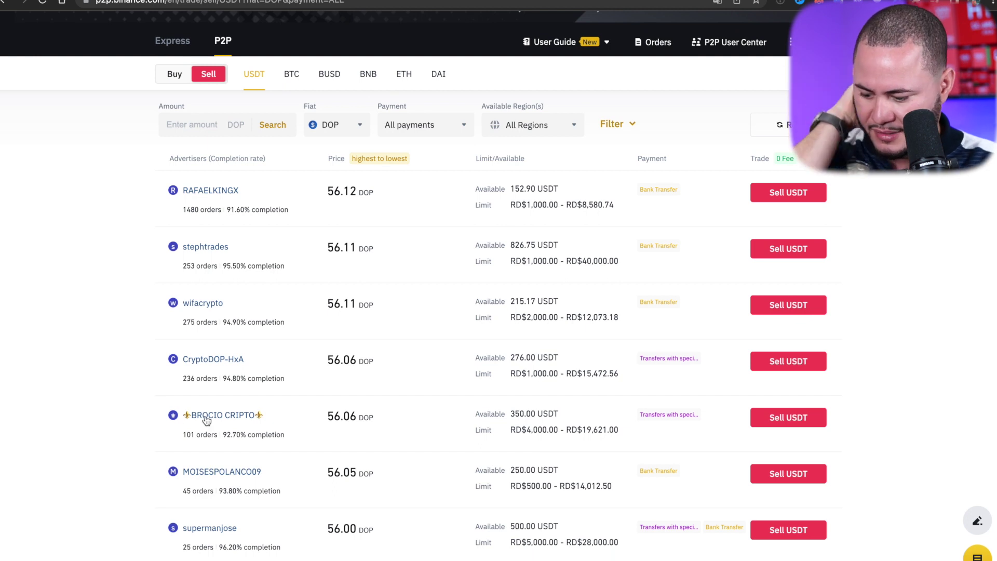
pyautogui.scroll(-2, 288, 363)
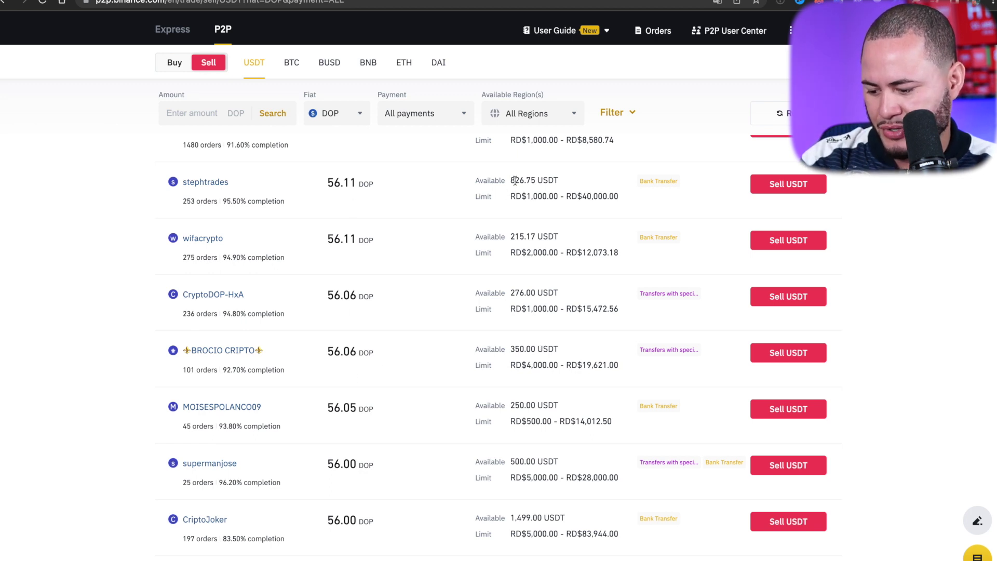
pyautogui.moveTo(511, 177); pyautogui.dragTo(562, 182)
pyautogui.moveTo(222, 201); pyautogui.dragTo(375, 186)
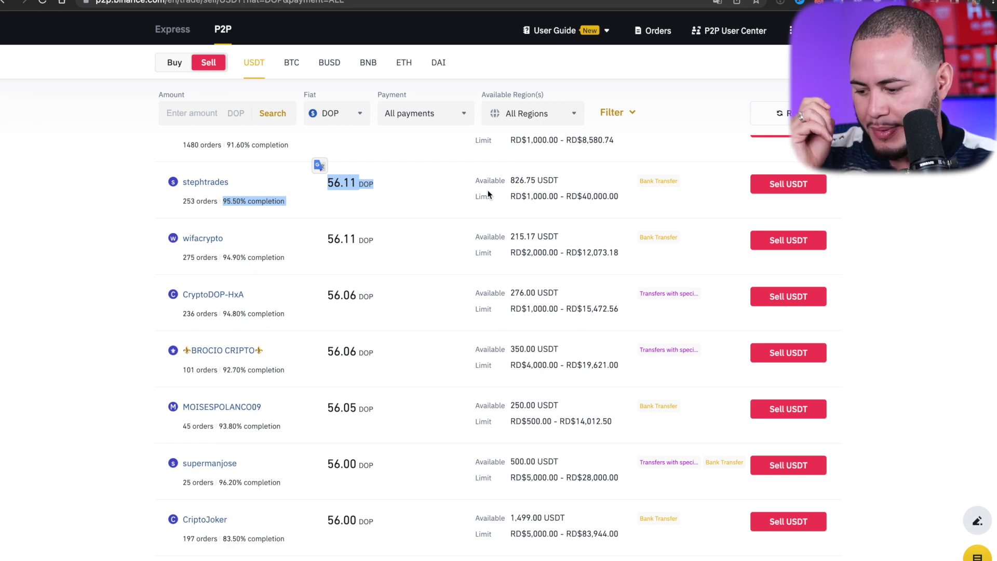
# Step: Open the sell form of the 826.75 USDT offer and check its payment time limit and the funding balance
pyautogui.click(790, 188)
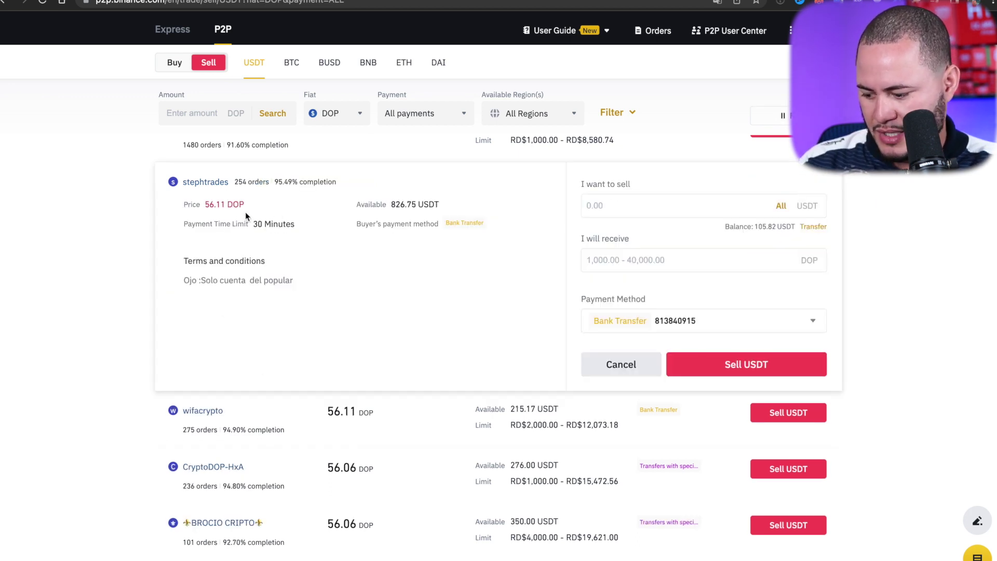
pyautogui.moveTo(253, 226); pyautogui.dragTo(284, 223)
pyautogui.click(637, 207)
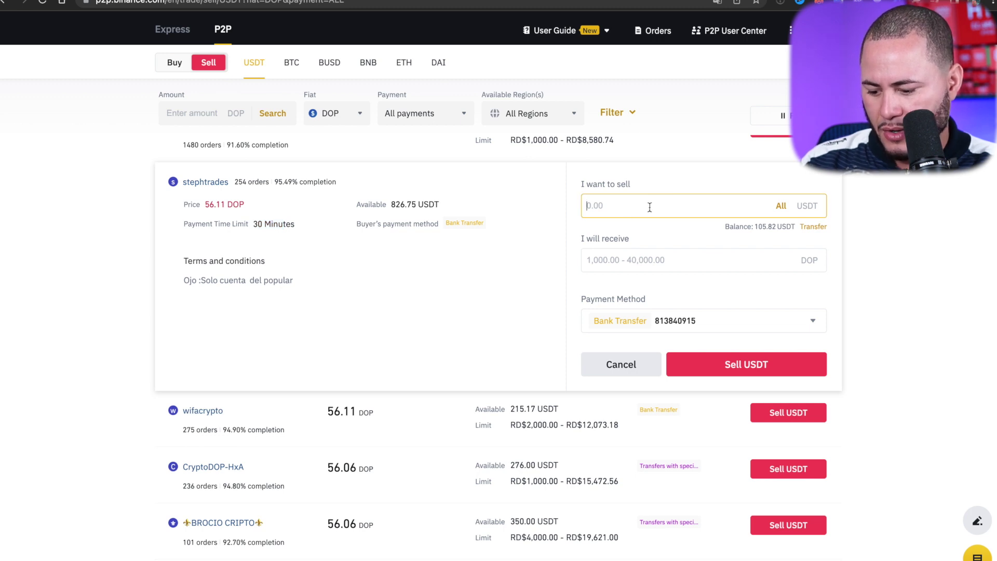
pyautogui.moveTo(789, 227); pyautogui.dragTo(795, 227)
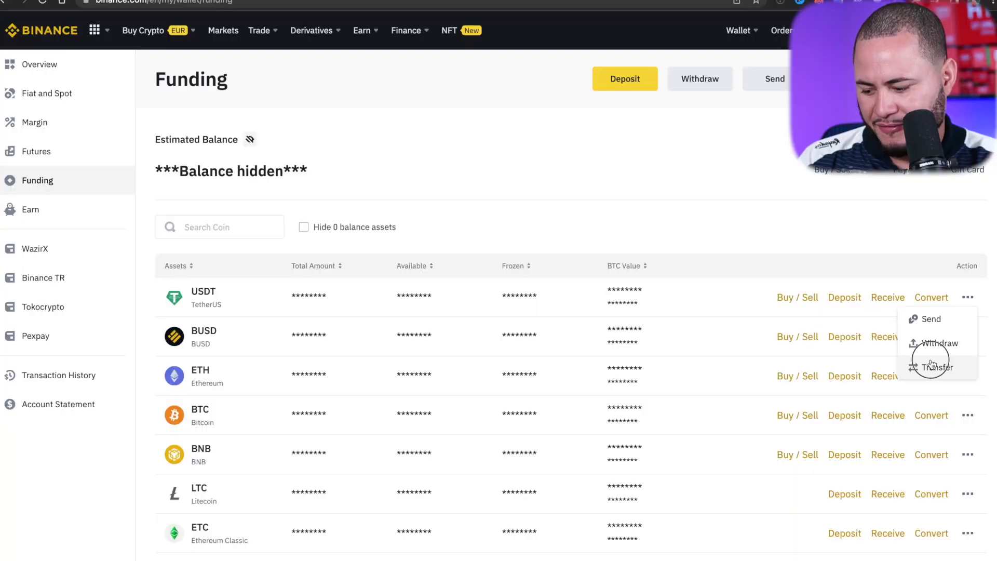
# Step: Transfer 750 USDT from the Fiat and Spot wallet to the Funding wallet
pyautogui.click(931, 360)
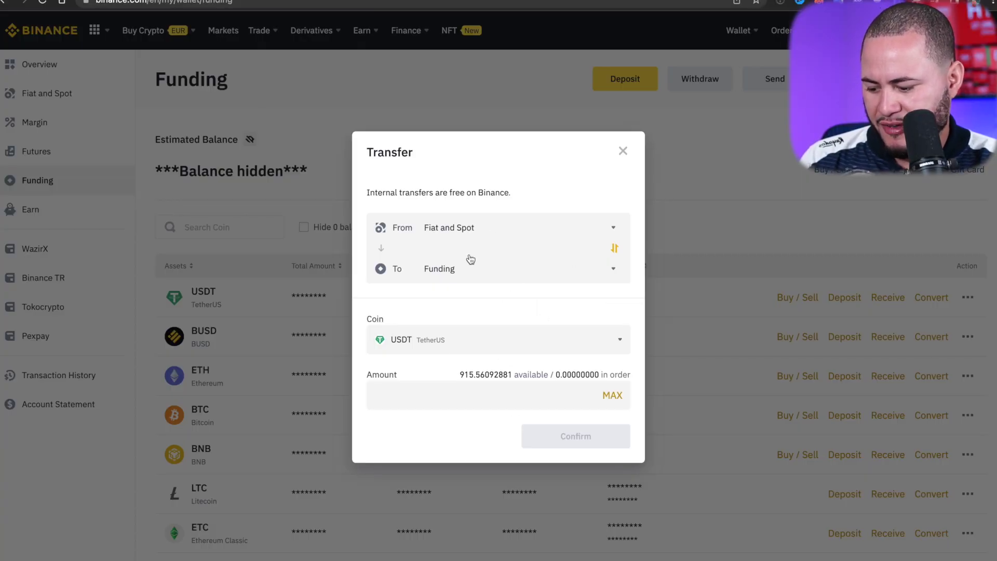
pyautogui.click(429, 395)
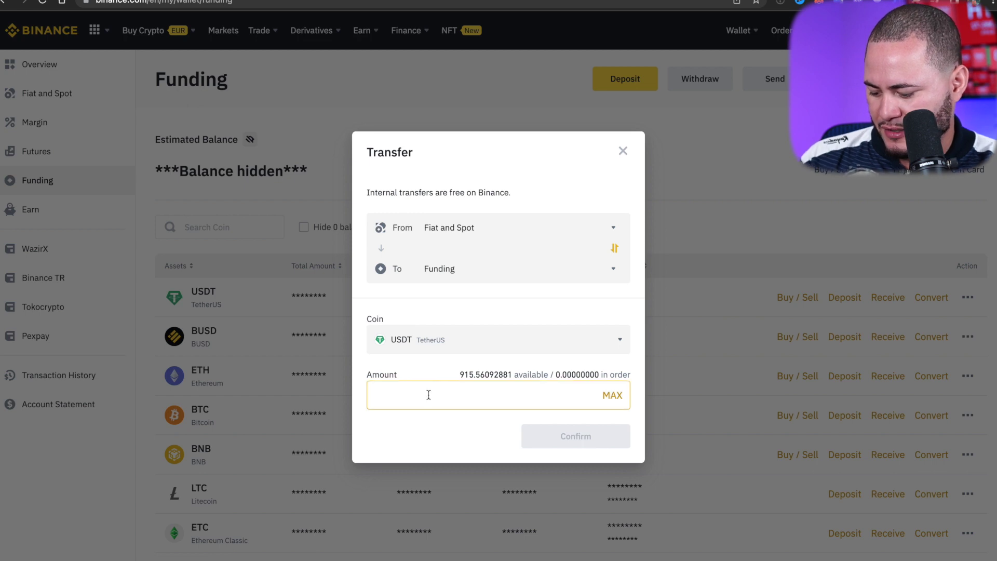
pyautogui.write('750')
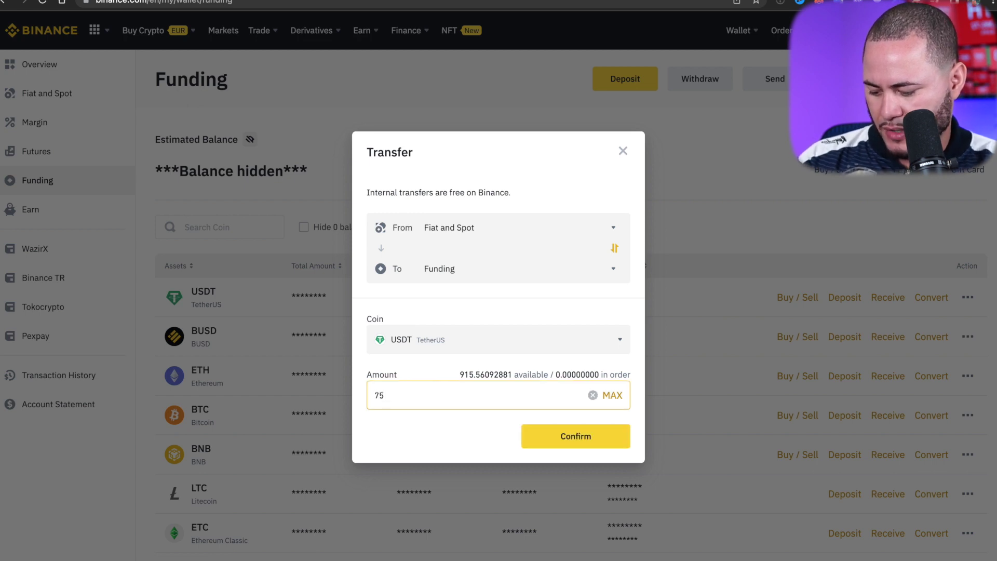
pyautogui.click(575, 435)
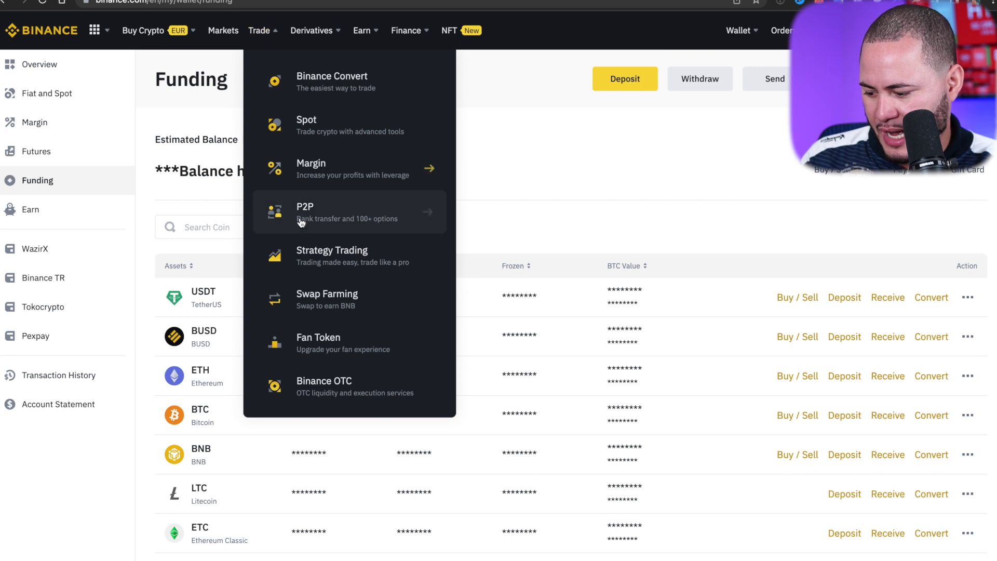
# Step: Return to P2P trading and list the offers for selling USDT with DOP as the fiat currency
pyautogui.click(301, 224)
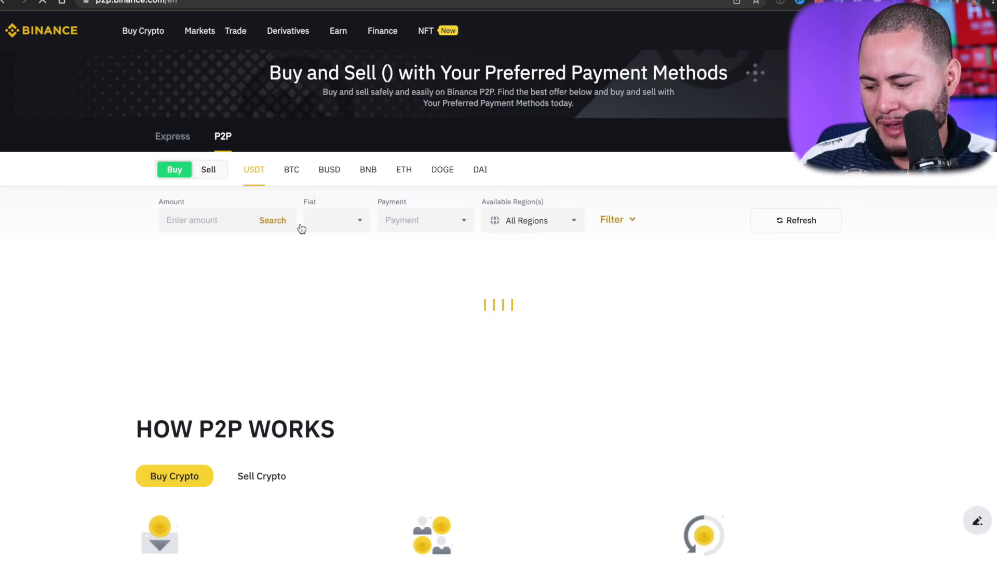
pyautogui.click(360, 227)
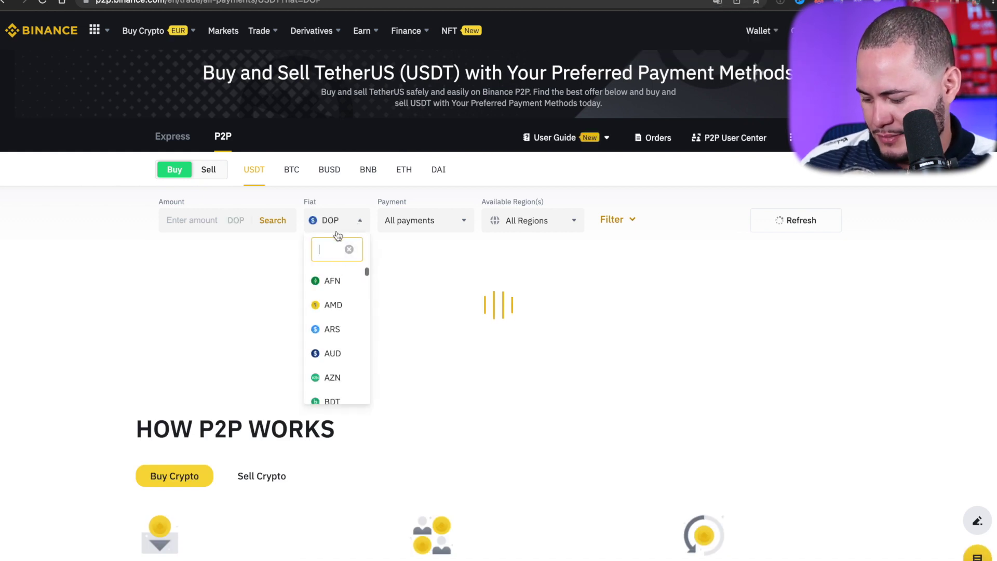
pyautogui.write('dop')
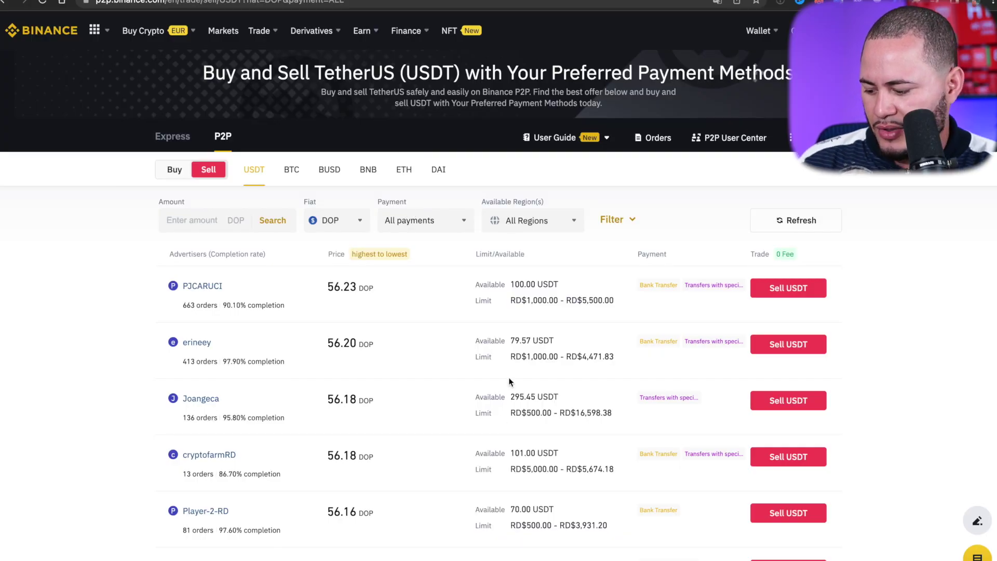
# Step: Check the completion rate of the 56.16 DOP offer with 15,109.55 USDT available, and open its sell form
pyautogui.scroll(-5, 516, 385)
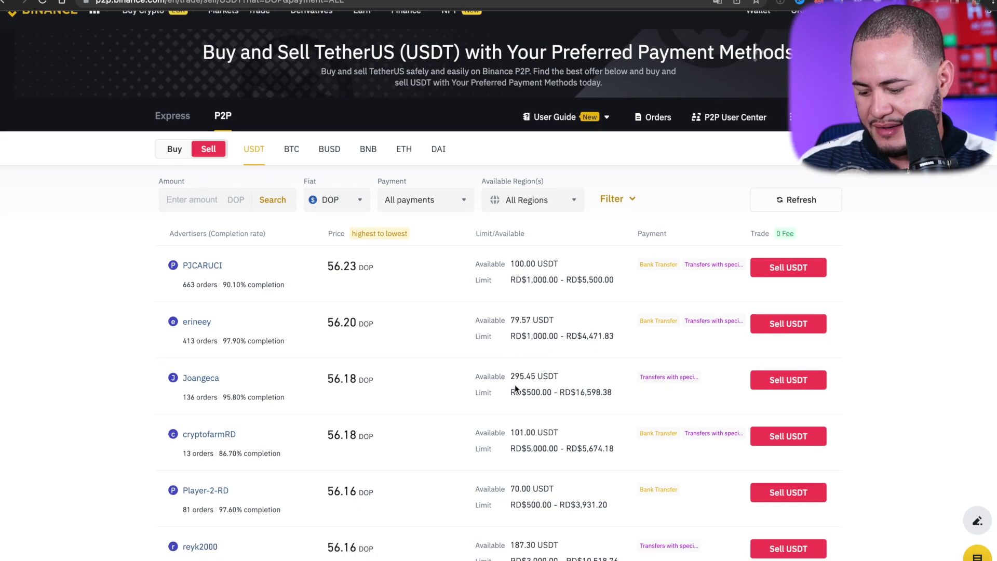
pyautogui.scroll(-1, 520, 389)
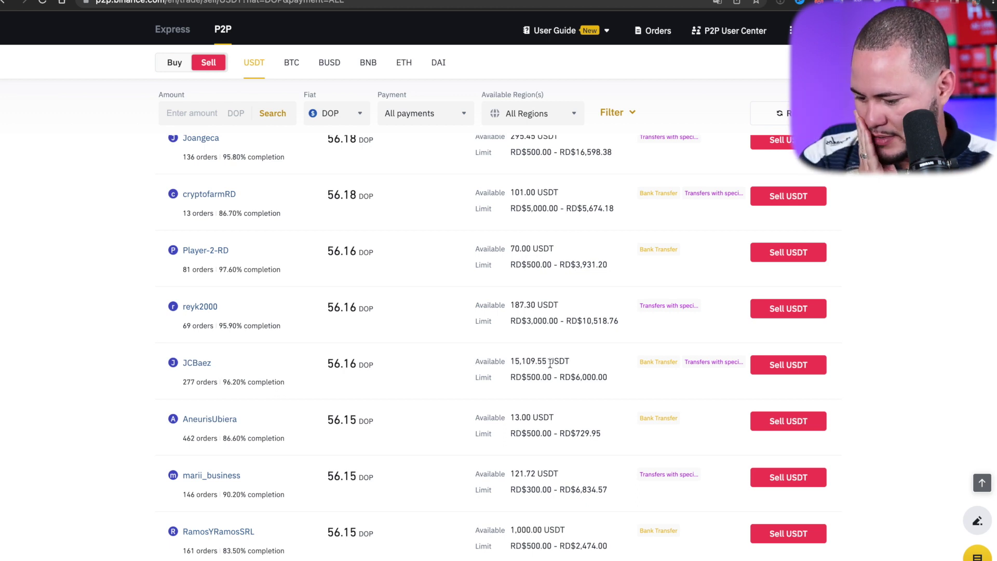
pyautogui.moveTo(183, 383); pyautogui.dragTo(267, 382)
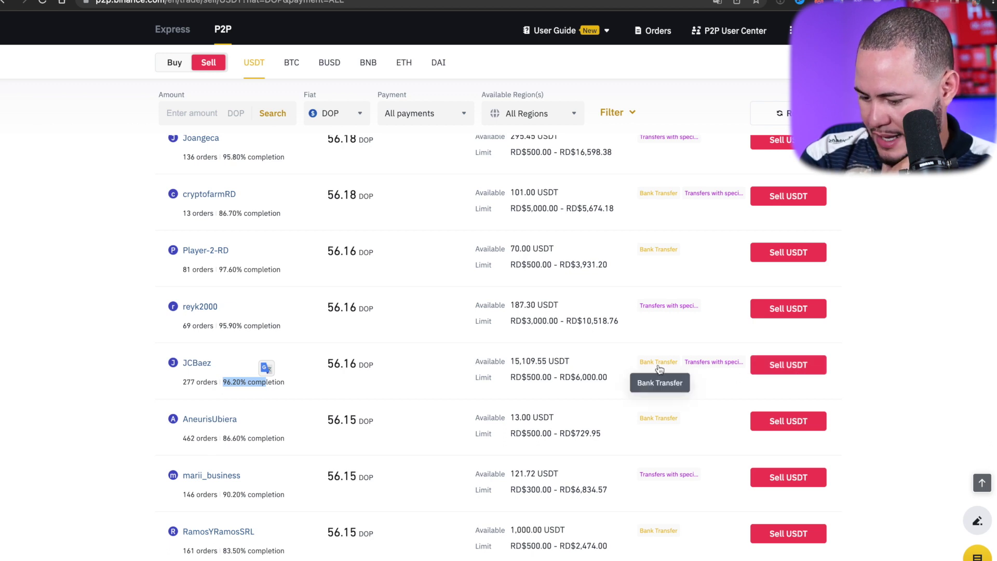
pyautogui.click(804, 368)
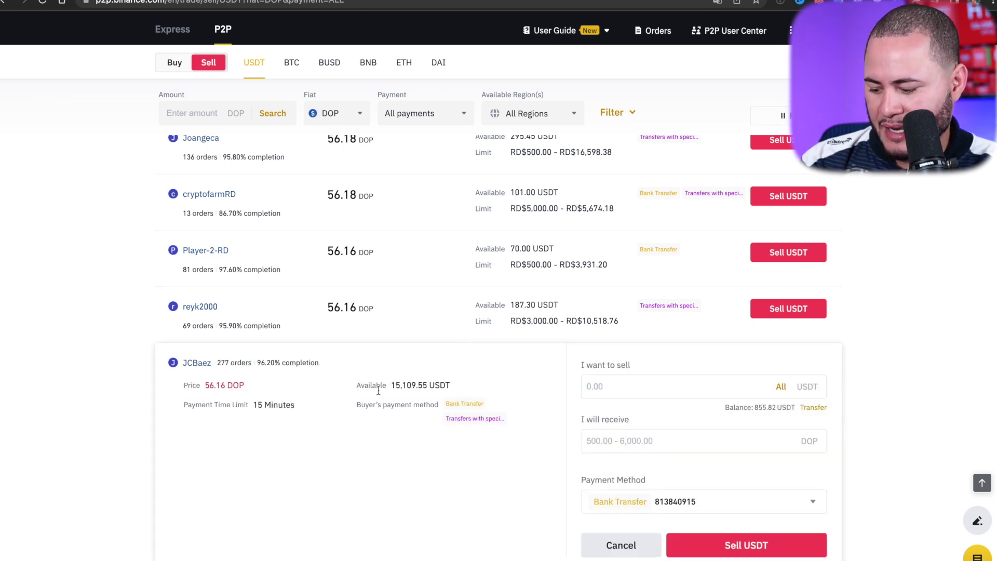
# Step: Read the terms and conditions of the opened 56.16 DOP offer, and close its sell form without ordering
pyautogui.scroll(-2, 183, 416)
pyautogui.scroll(-2, 259, 387)
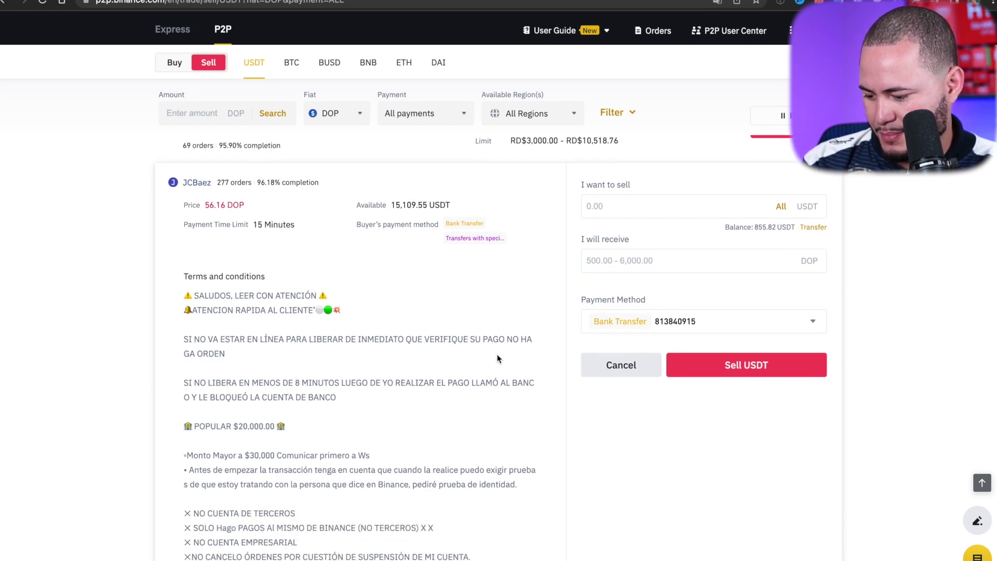
pyautogui.scroll(-2, 231, 389)
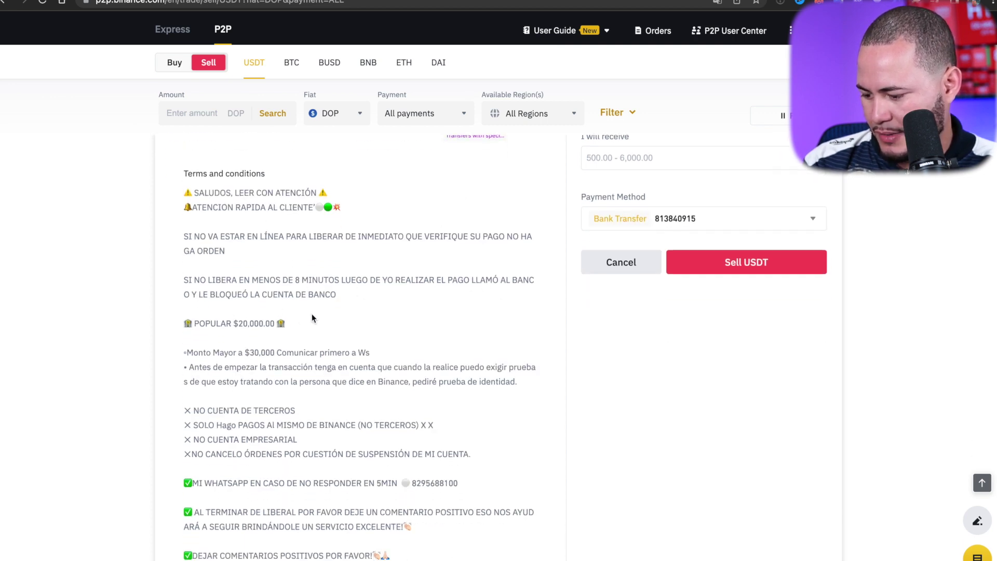
pyautogui.click(621, 262)
# Step: Open the sell form of the 56.15 DOP offer with 1,000.00 USDT available to view its terms and conditions
pyautogui.scroll(3, 622, 317)
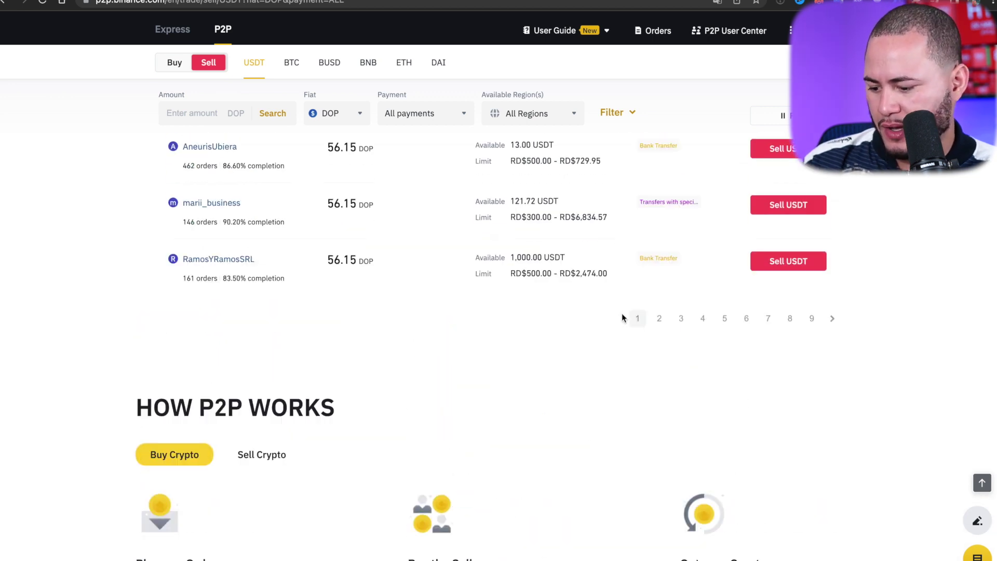
pyautogui.scroll(1, 622, 314)
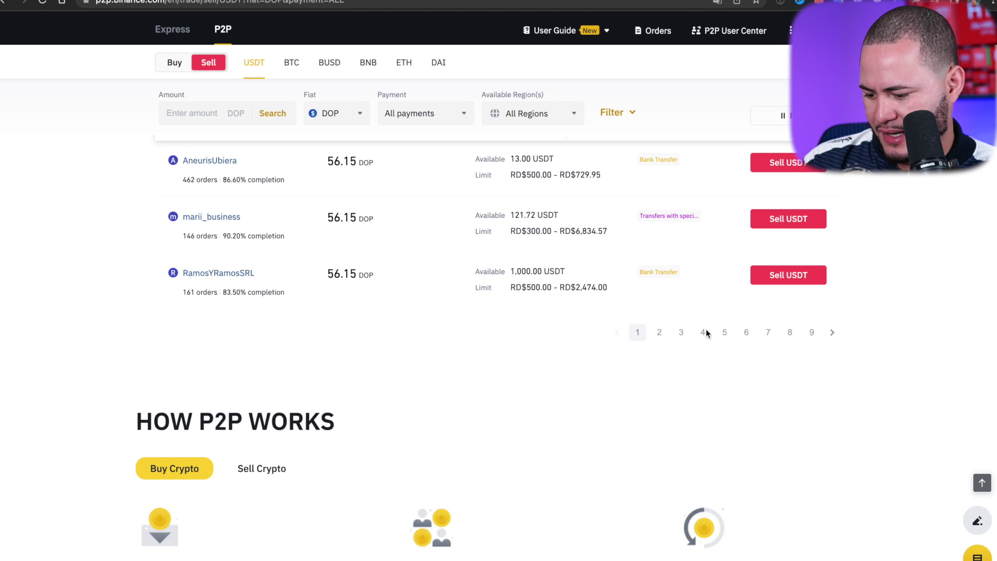
pyautogui.click(780, 281)
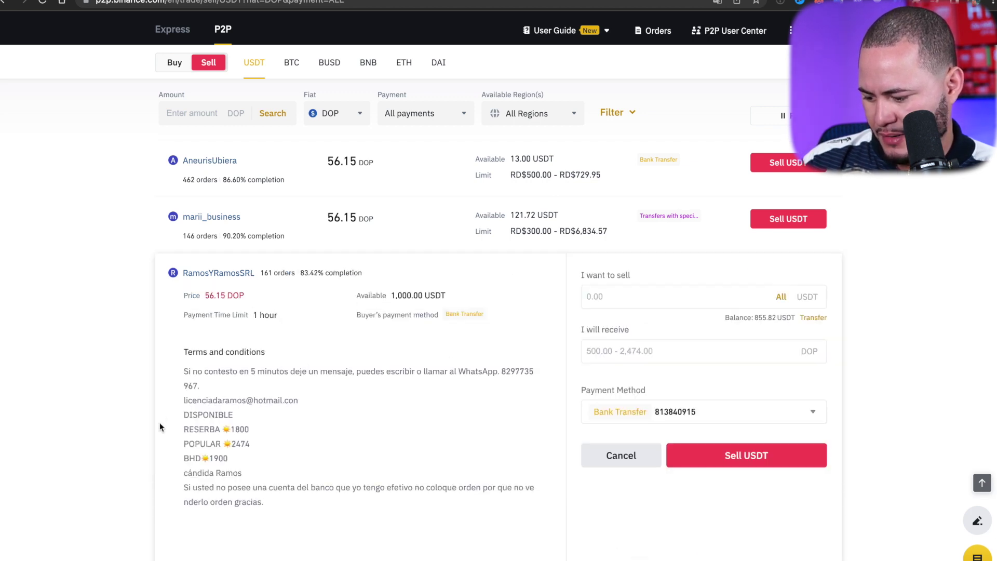
# Step: Read the banks and amounts listed in the opened 56.15 DOP offer's terms, and close its sell form without ordering
pyautogui.scroll(-1, 166, 416)
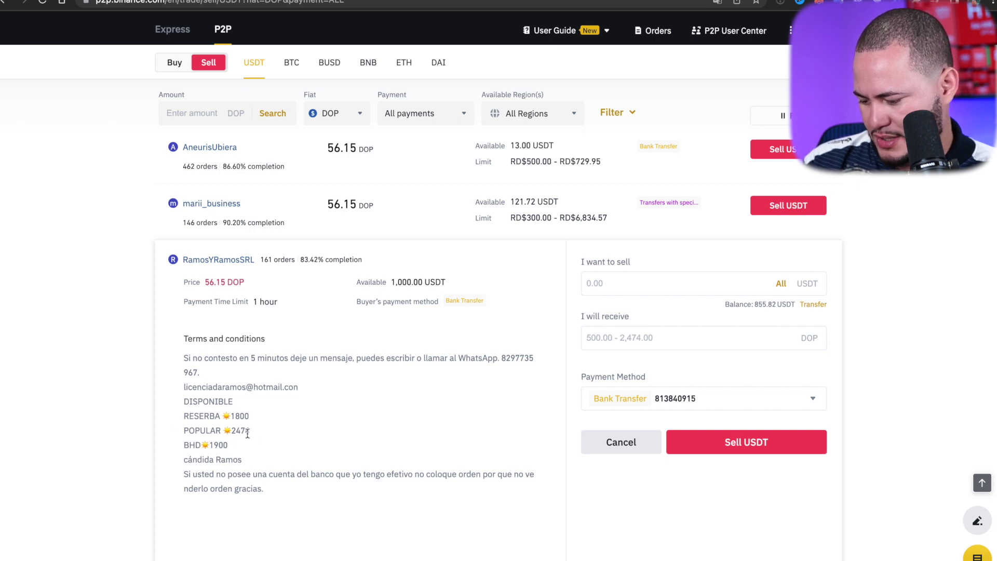
pyautogui.moveTo(249, 434); pyautogui.dragTo(222, 435)
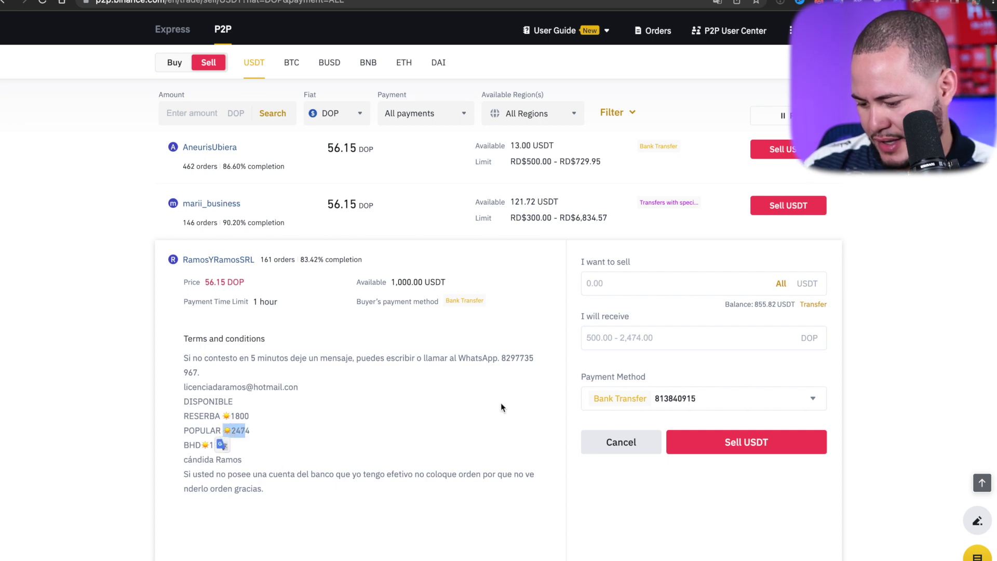
pyautogui.click(655, 452)
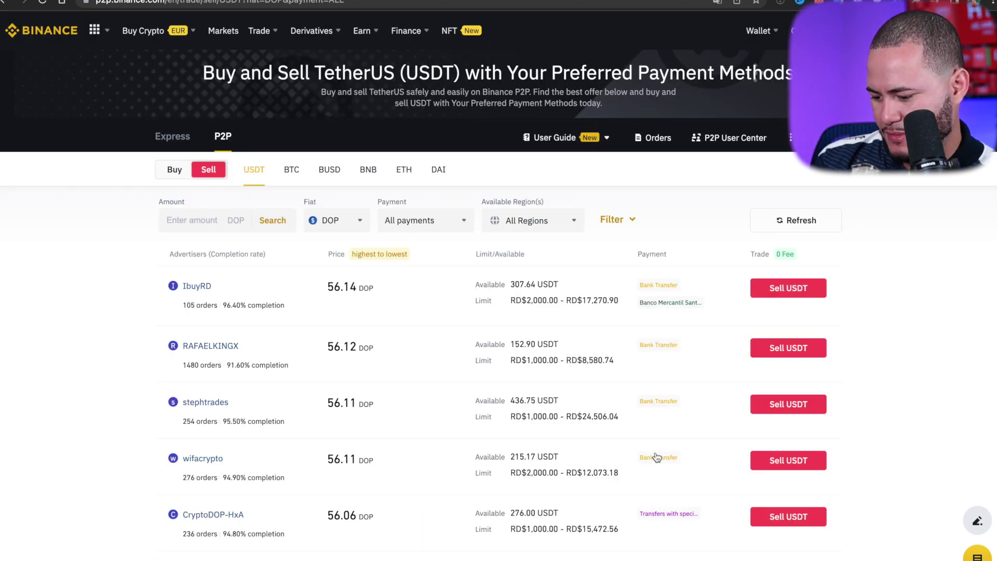
# Step: Find the 56.00 DOP bank transfer offer with 1,499.00 USDT available, open its sell form and read its terms
pyautogui.scroll(-3, 656, 451)
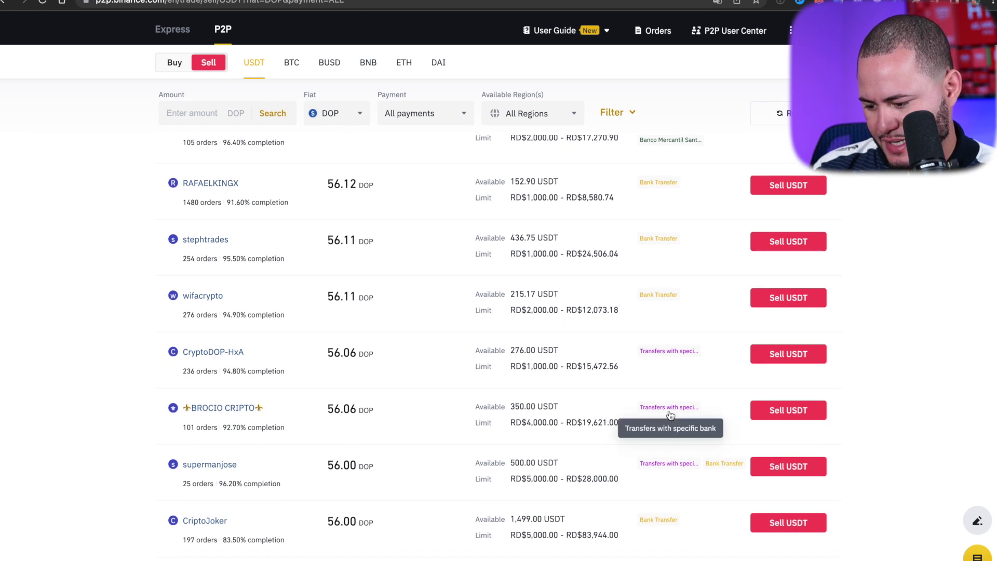
pyautogui.scroll(-1, 670, 414)
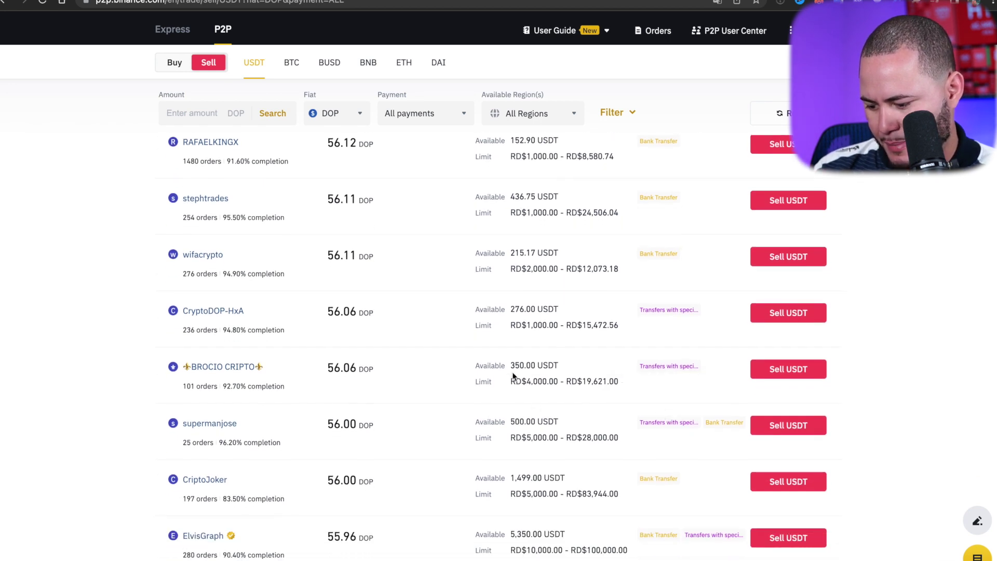
pyautogui.scroll(-2, 516, 430)
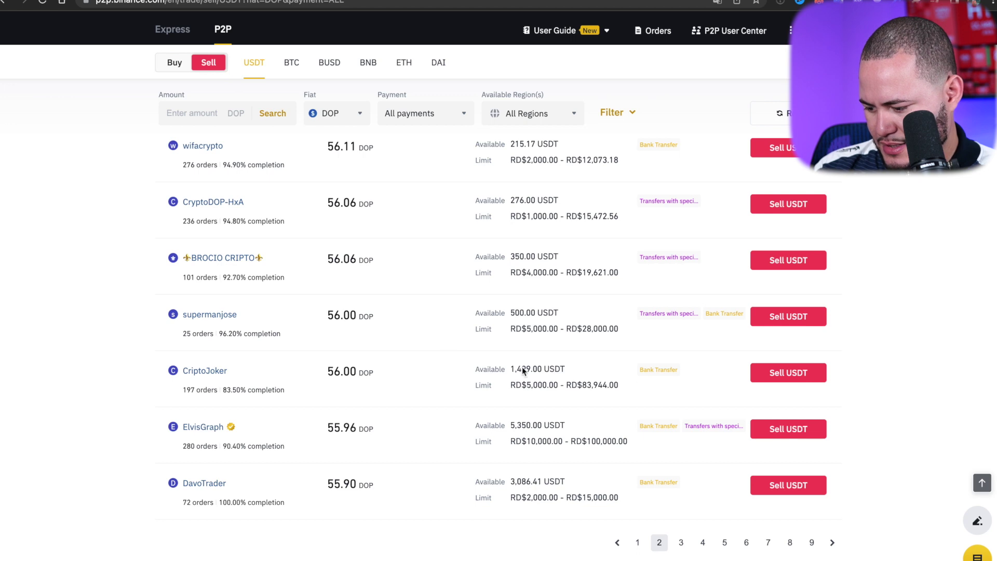
pyautogui.click(785, 375)
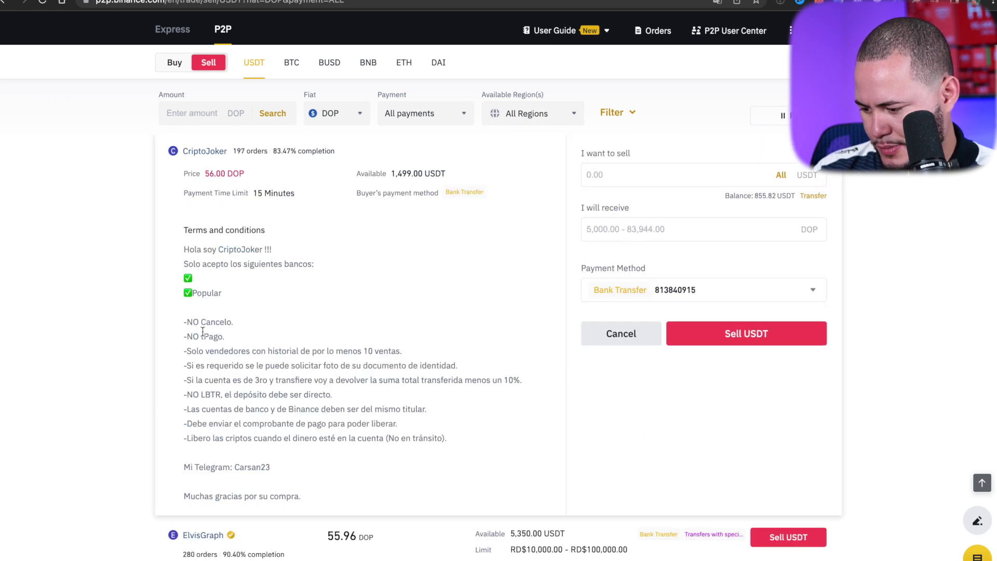
pyautogui.scroll(3, 322, 364)
pyautogui.scroll(-2, 338, 400)
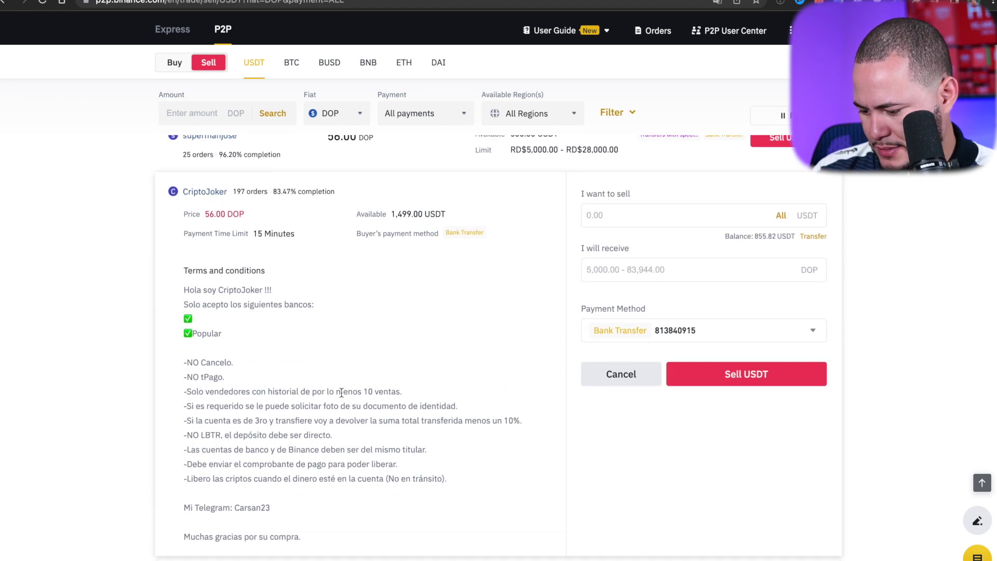
# Step: Enter 750 USDT as the amount to sell in the 56.00 DOP offer
pyautogui.click(625, 208)
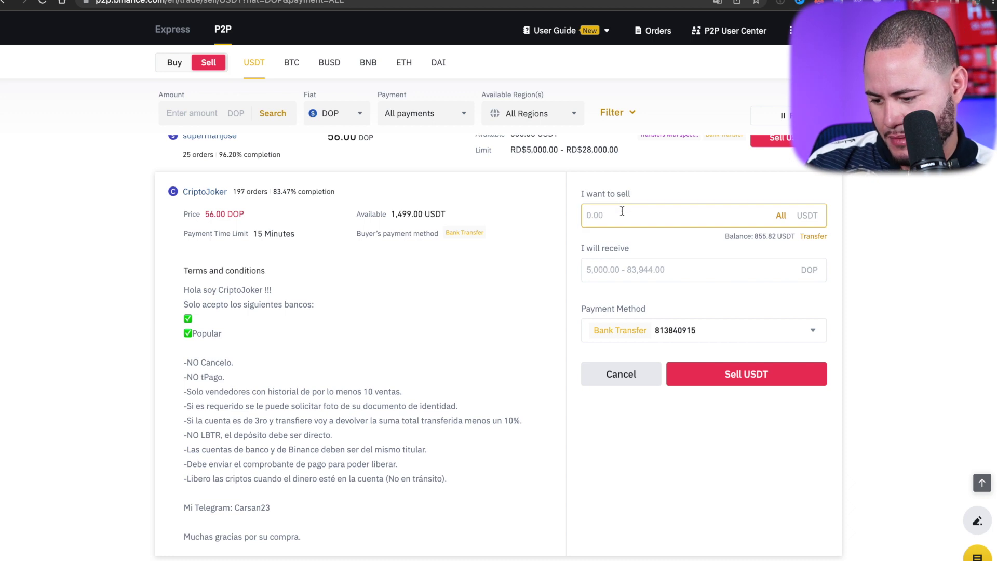
pyautogui.write('750')
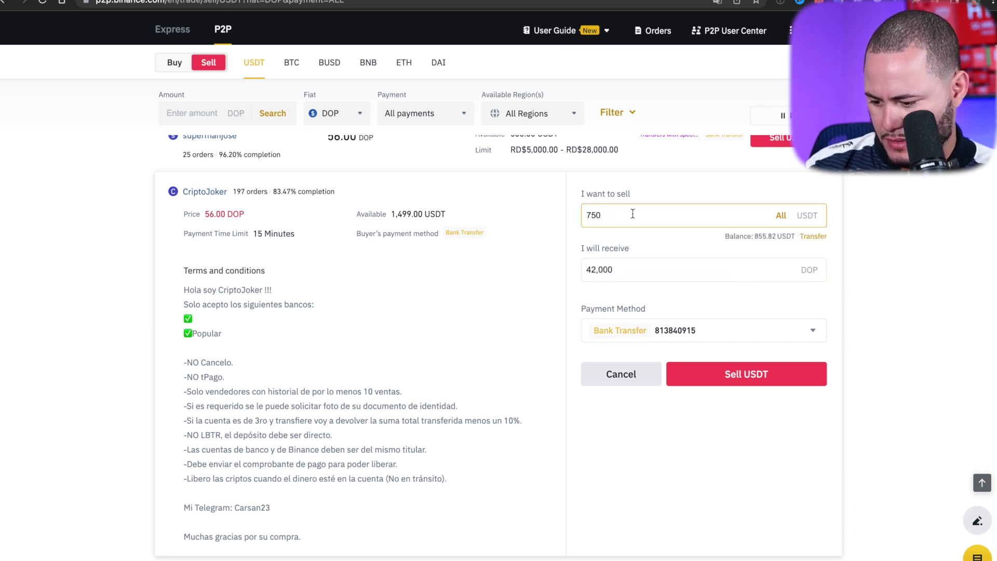
pyautogui.click(718, 296)
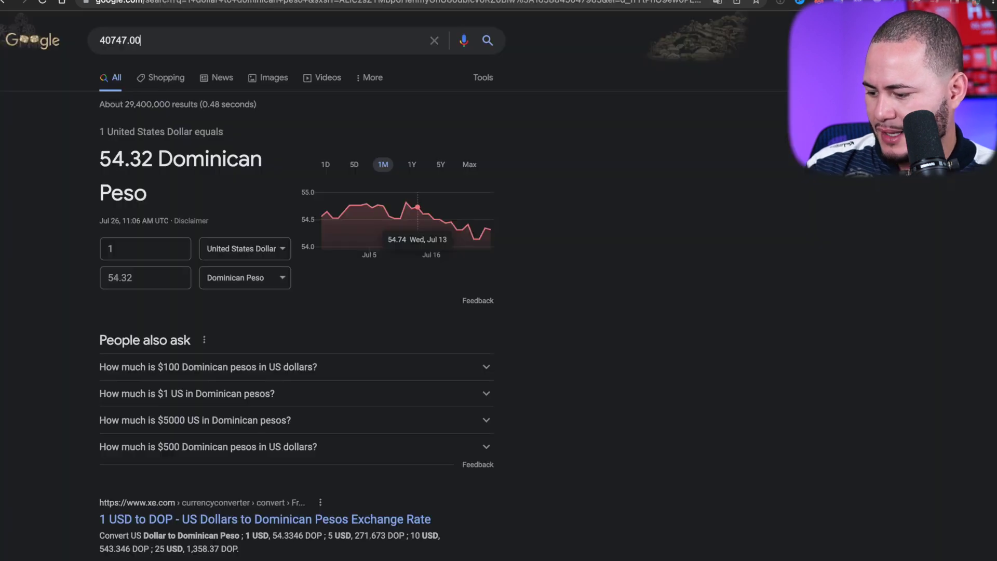
# Step: Switch to Google and look up the conversion of 750 dollars to Dominican pesos
pyautogui.click(273, 1)
pyautogui.tripleClick(230, 36)
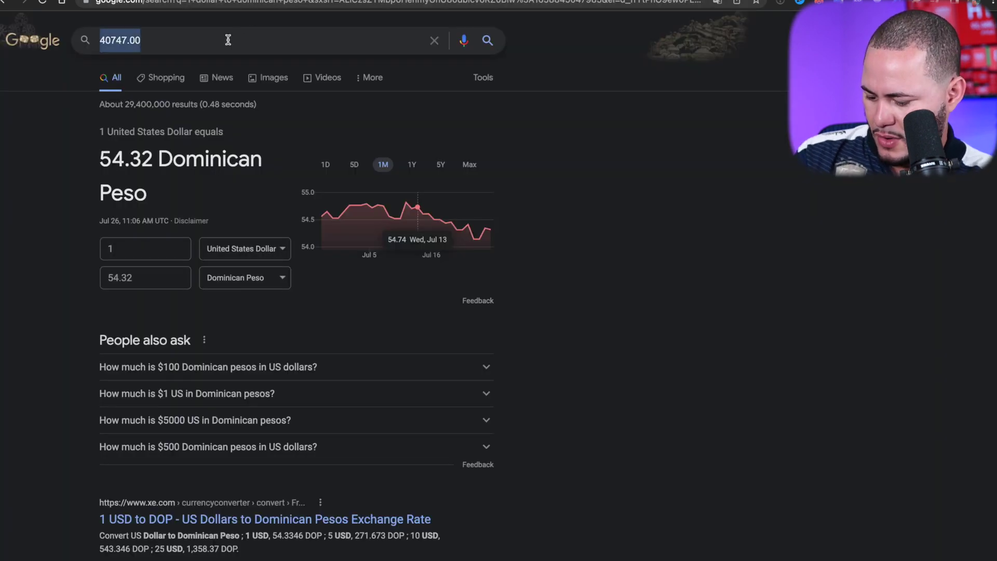
pyautogui.write('750 ')
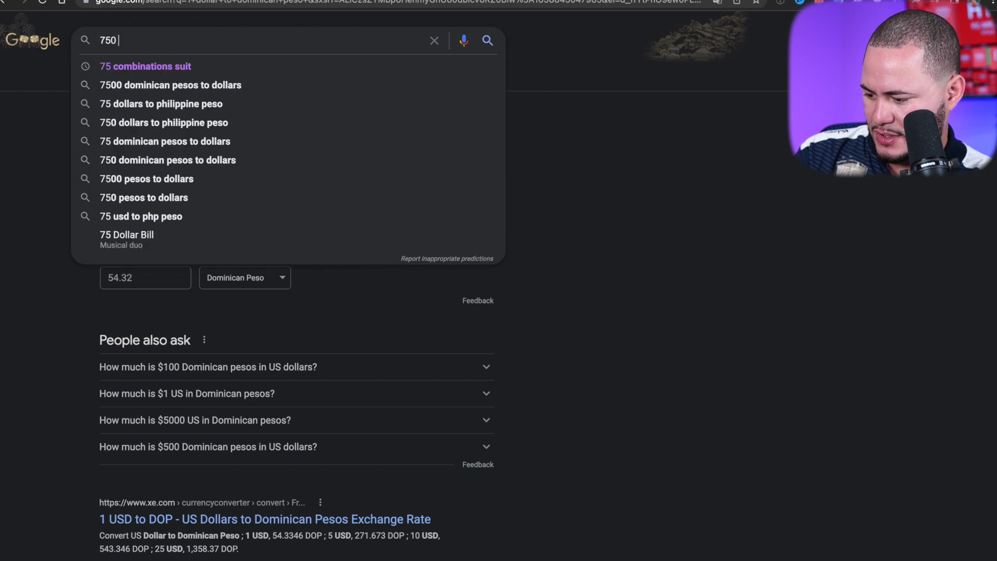
pyautogui.write('dollars ')
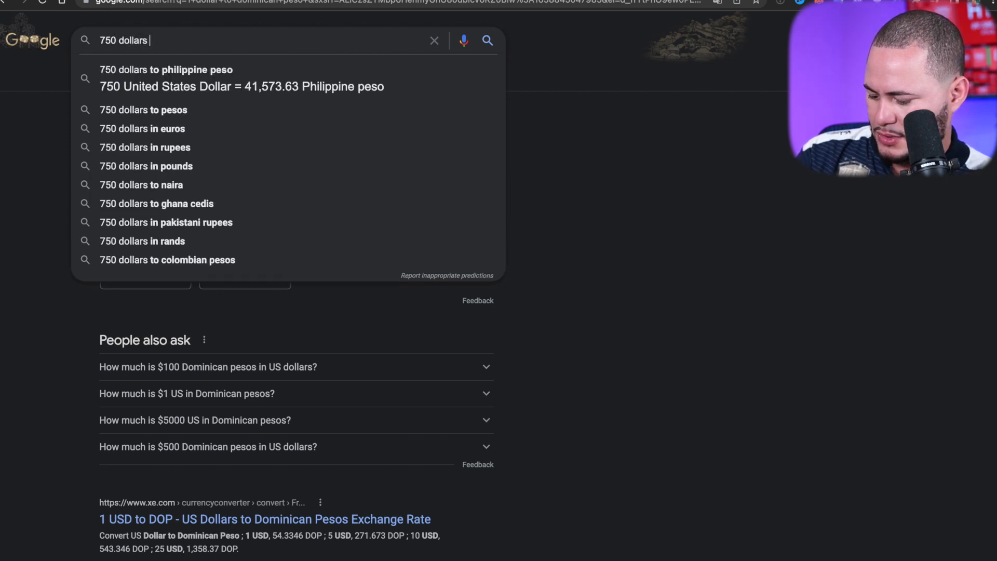
pyautogui.write('to dominican pesos')
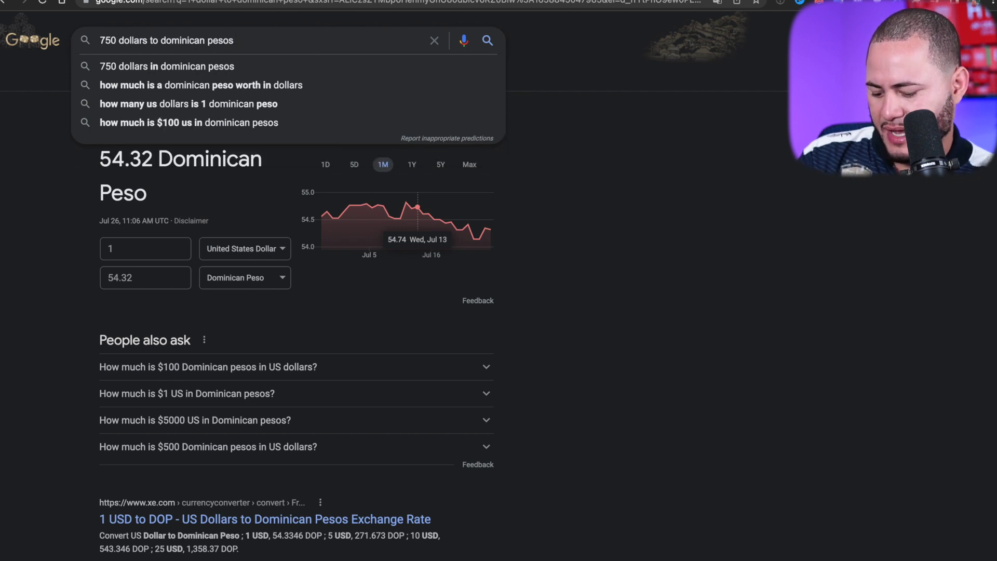
pyautogui.press('Return')
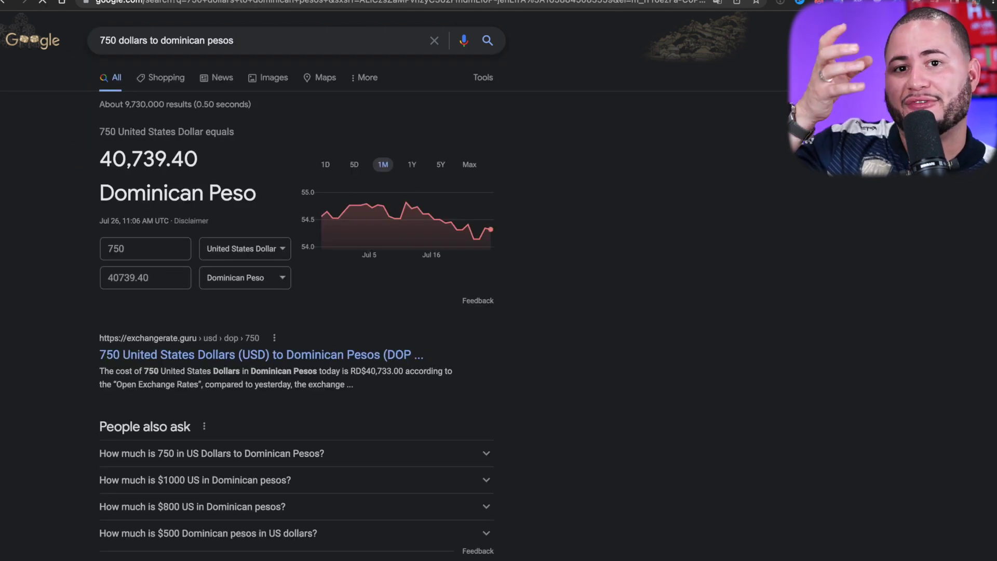
pyautogui.moveTo(89, 155); pyautogui.dragTo(252, 126)
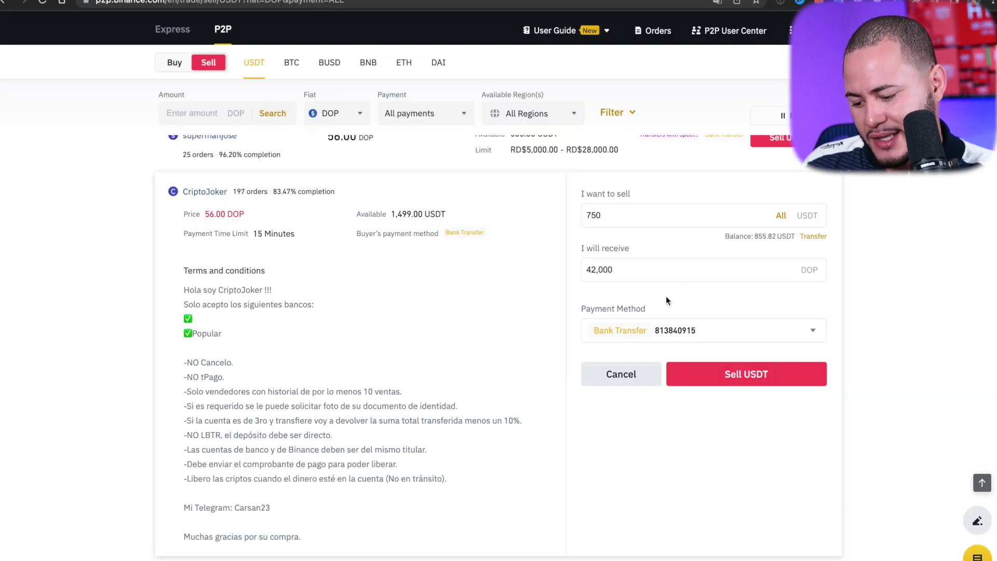
# Step: Back in Binance's sell form, start adding a payment method, search the methods for "banco po", and clear the search
pyautogui.click(670, 336)
pyautogui.click(645, 390)
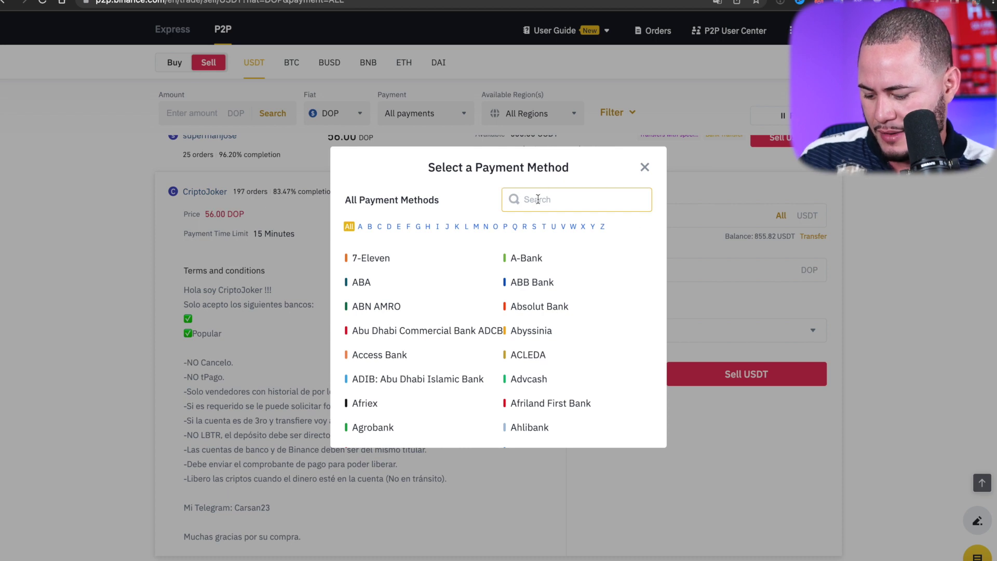
pyautogui.click(537, 199)
pyautogui.write('banco')
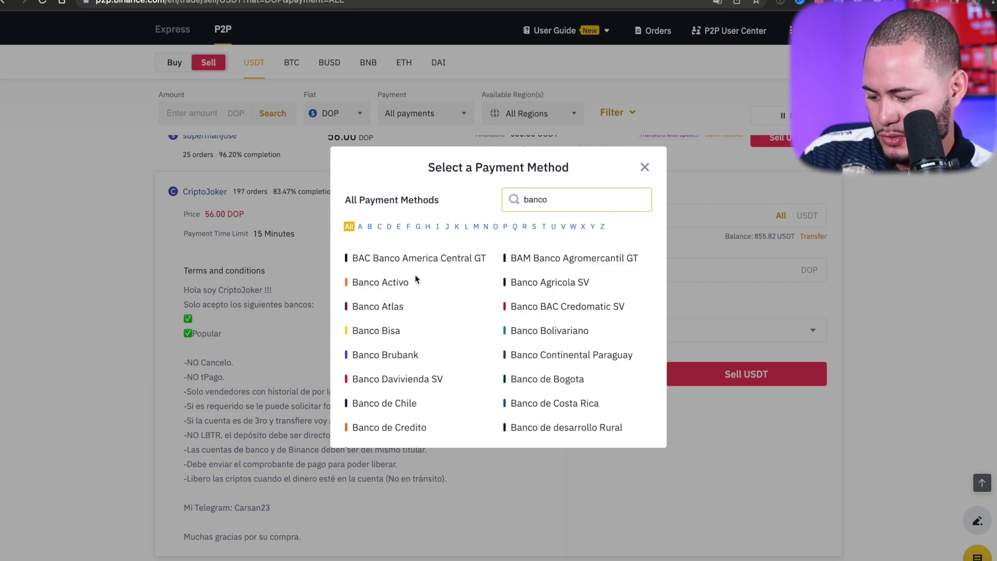
pyautogui.write(' po')
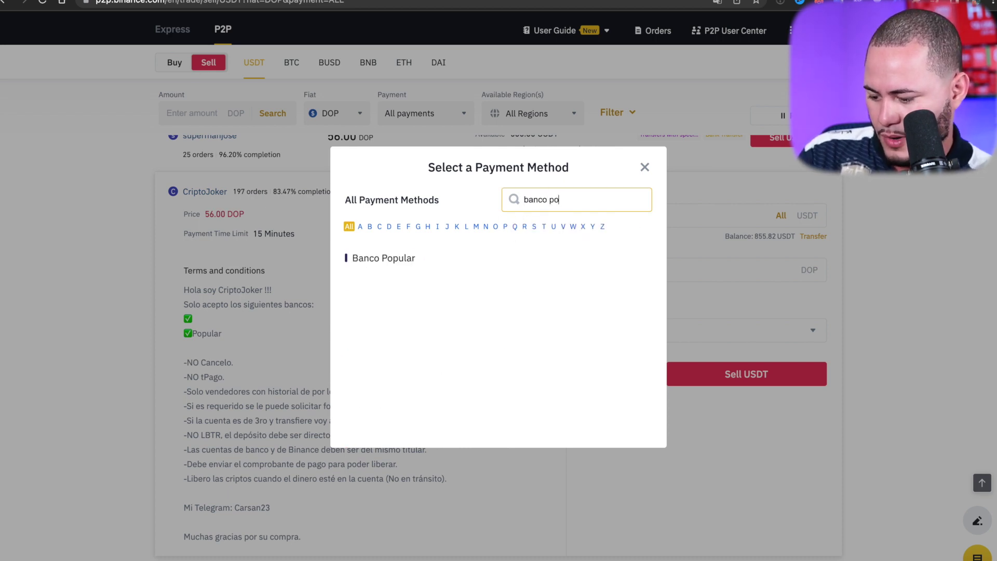
pyautogui.press('super+a')
pyautogui.press('BackSpace')
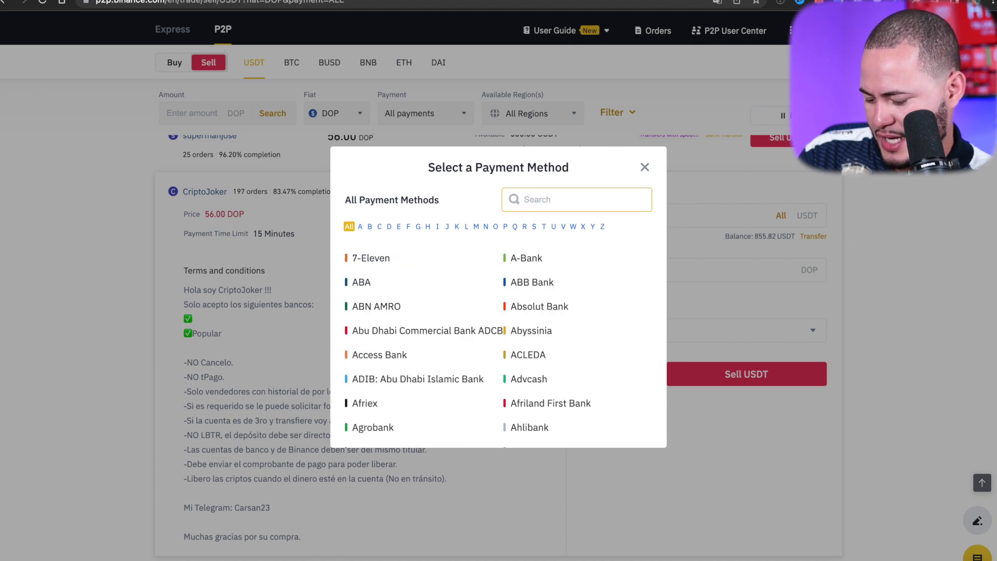
# Step: Search the payment methods for banks whose name starts with "banco a"
pyautogui.write('azbnl')
pyautogui.press('BackSpace')
pyautogui.press('BackSpace')
pyautogui.press('BackSpace')
pyautogui.press('BackSpace')
pyautogui.press('BackSpace')
pyautogui.write('ban')
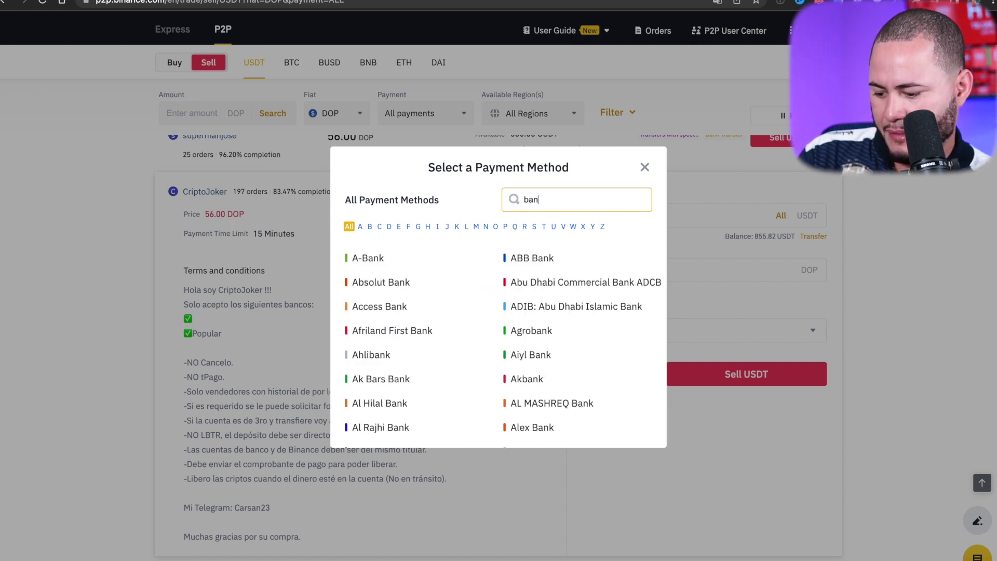
pyautogui.write('co azt')
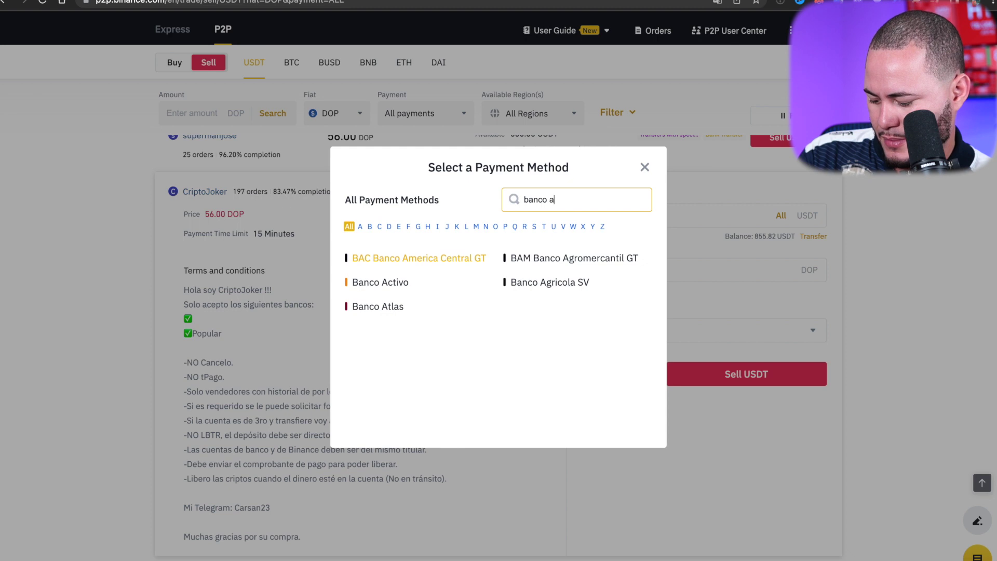
pyautogui.press('BackSpace')
pyautogui.press('BackSpace')
pyautogui.press('BackSpace')
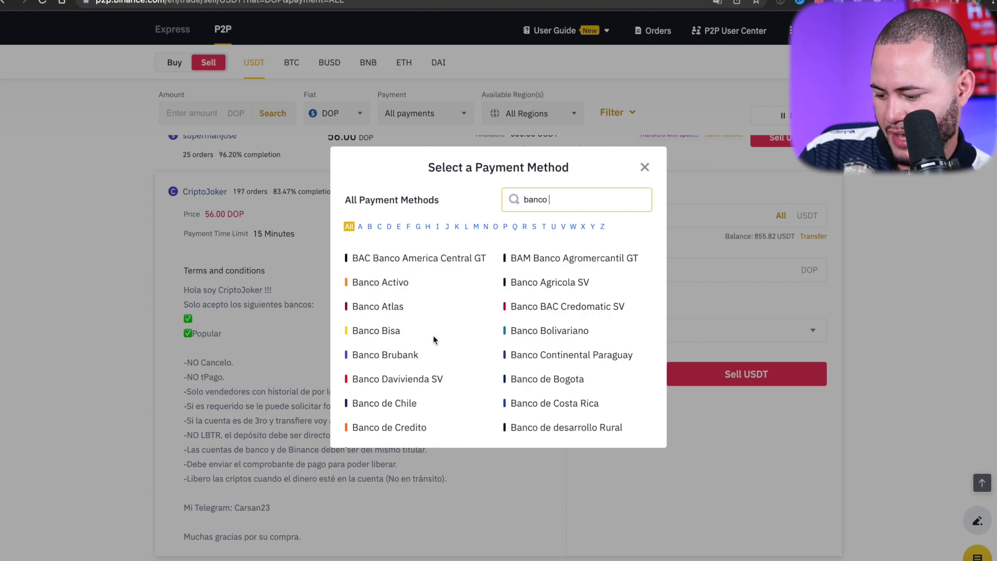
# Step: Clear the payment method search and try setting up a method from the list, returning to the sell form
pyautogui.press('BackSpace')
pyautogui.press('BackSpace')
pyautogui.press('BackSpace')
pyautogui.press('BackSpace')
pyautogui.press('BackSpace')
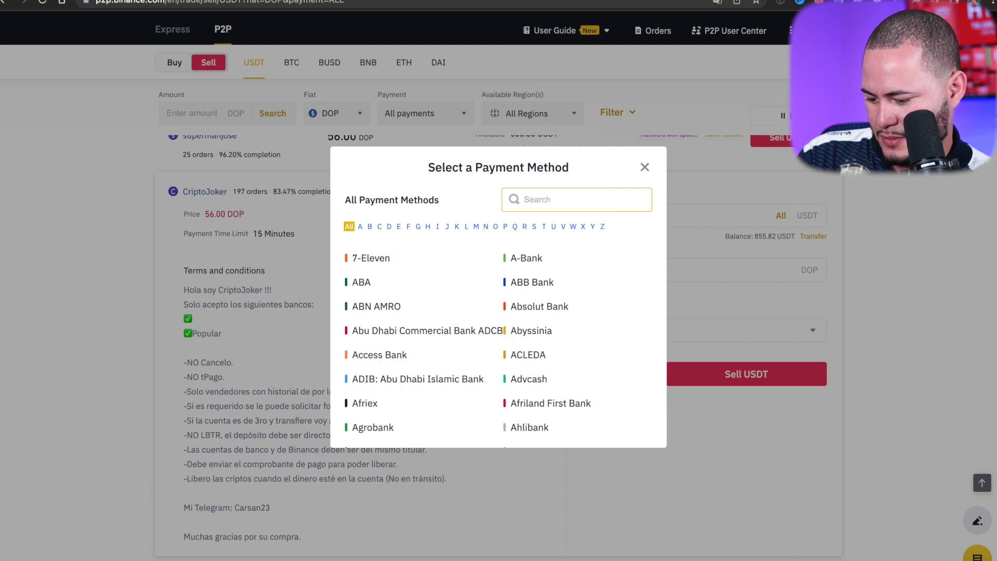
pyautogui.click(365, 255)
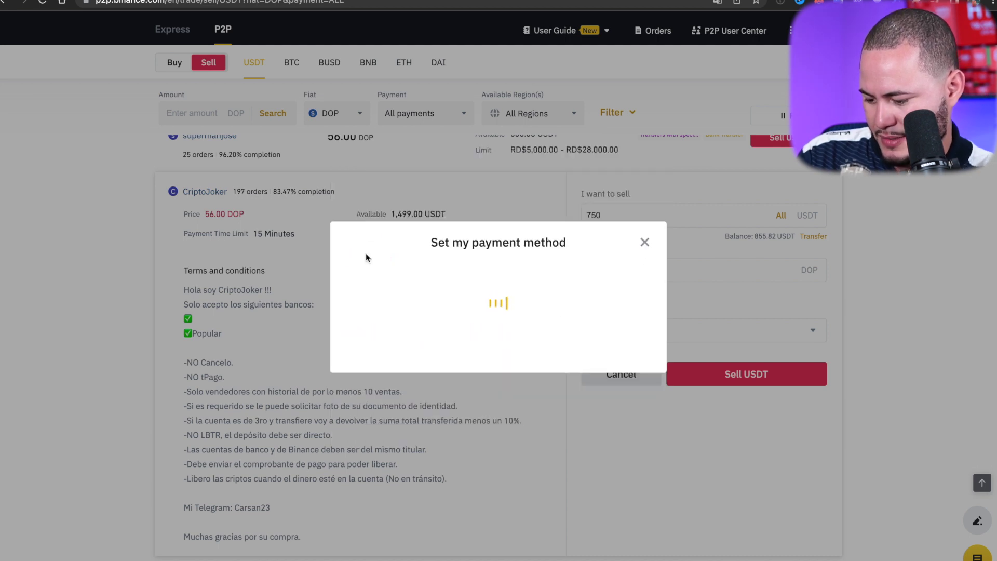
pyautogui.click(521, 320)
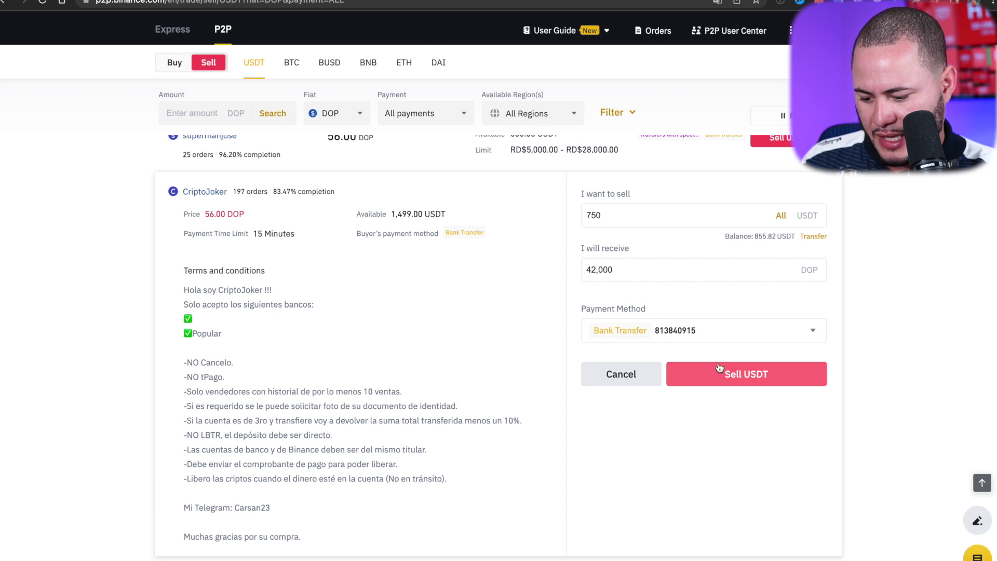
# Step: Place the order to sell 750 USDT by bank transfer, and start a message in the buyer's chat
pyautogui.click(712, 370)
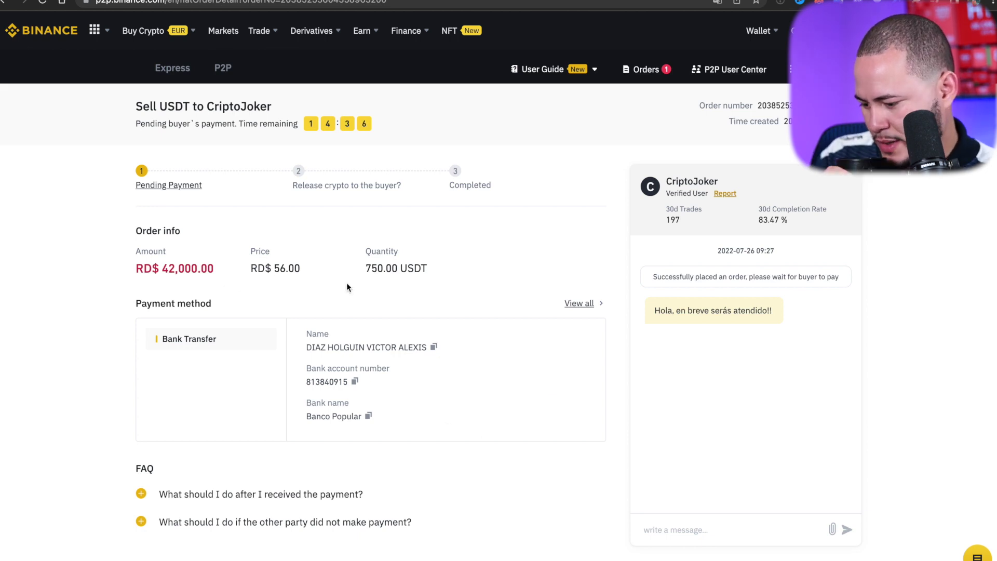
pyautogui.click(678, 535)
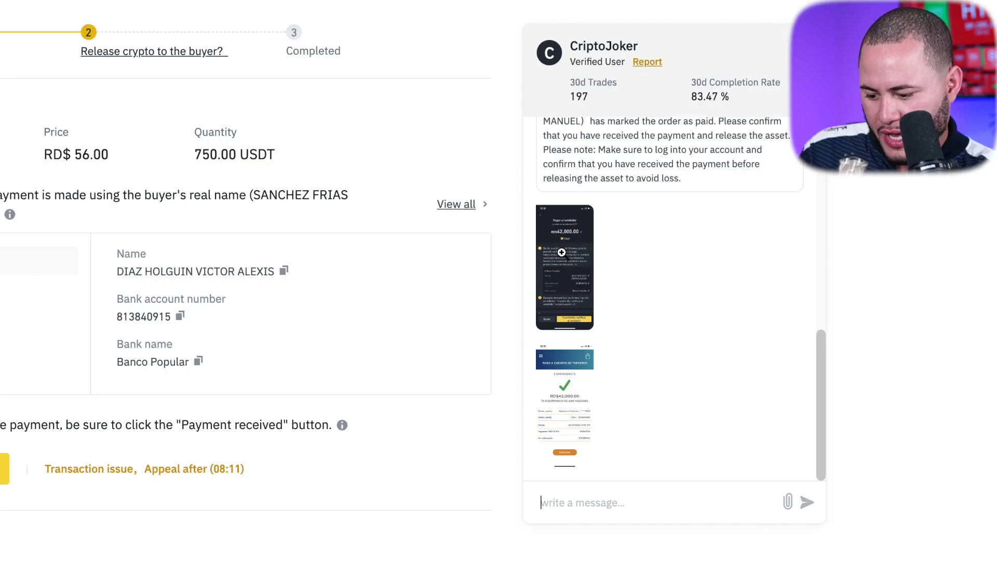
# Step: Examine the two payment proof images sent by the buyer in the order chat
pyautogui.click(563, 255)
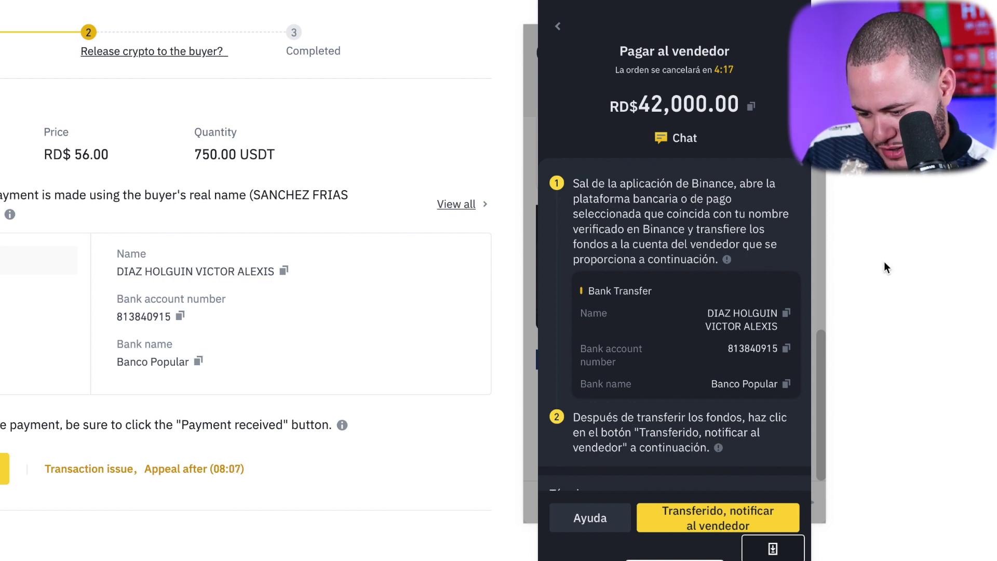
pyautogui.click(762, 39)
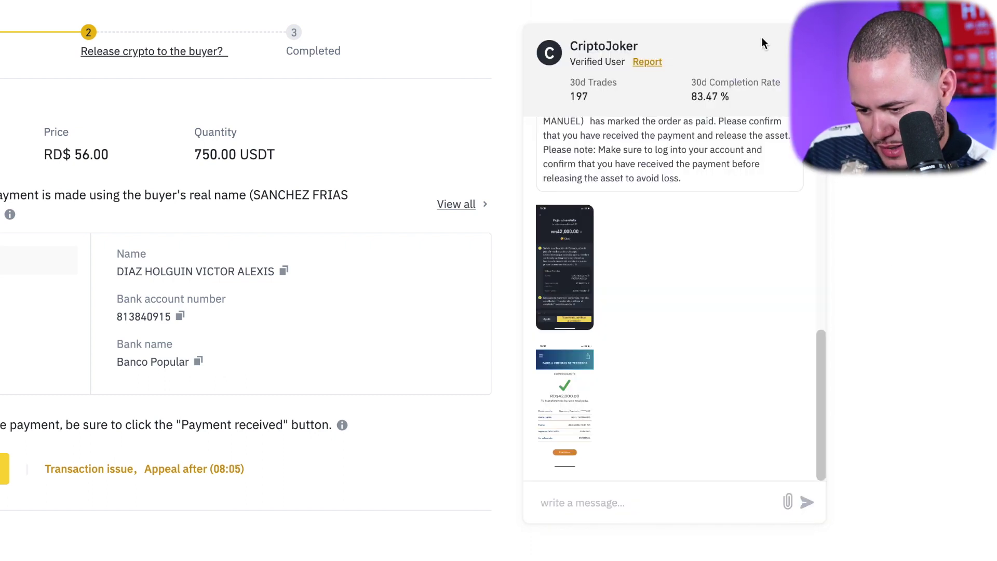
pyautogui.click(565, 374)
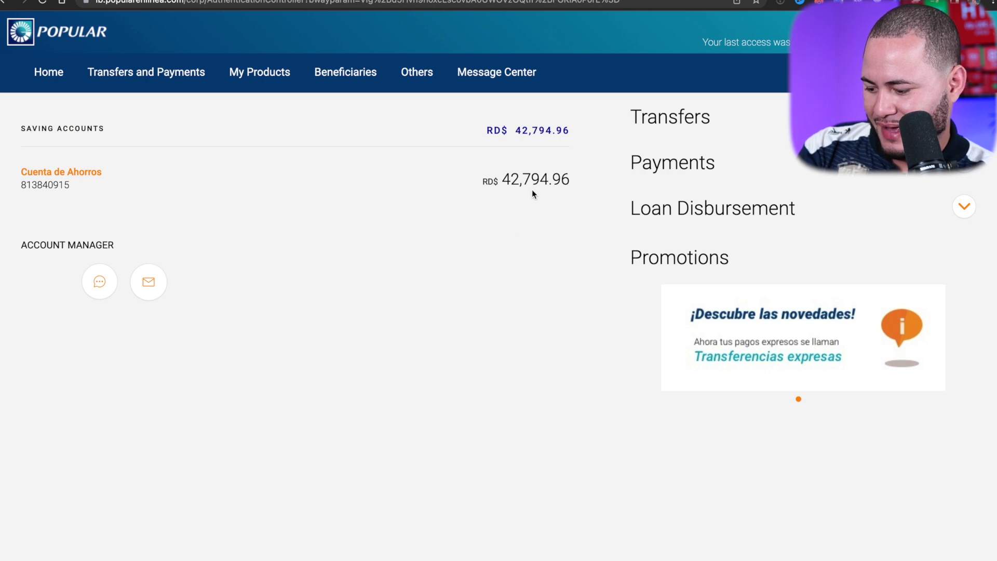
# Step: In Banco Popular online banking, open the savings account's movement history and check the latest deposit's amount and sender
pyautogui.click(78, 179)
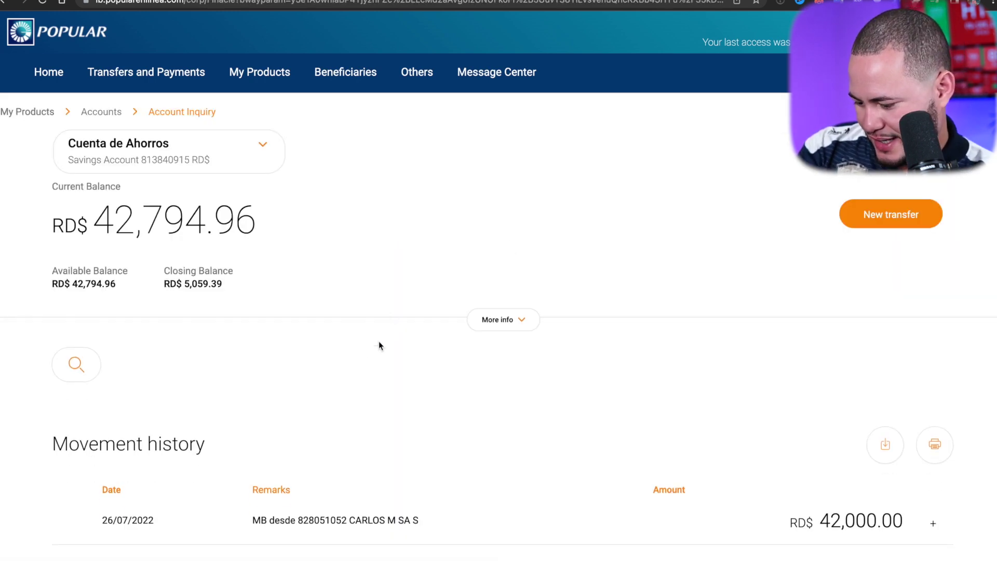
pyautogui.moveTo(913, 517); pyautogui.dragTo(804, 514)
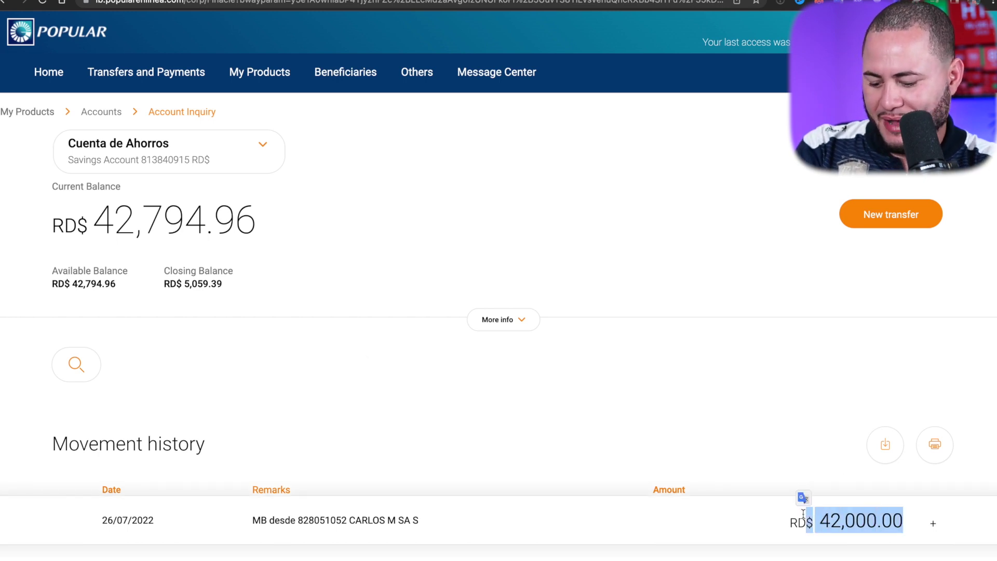
pyautogui.click(387, 522)
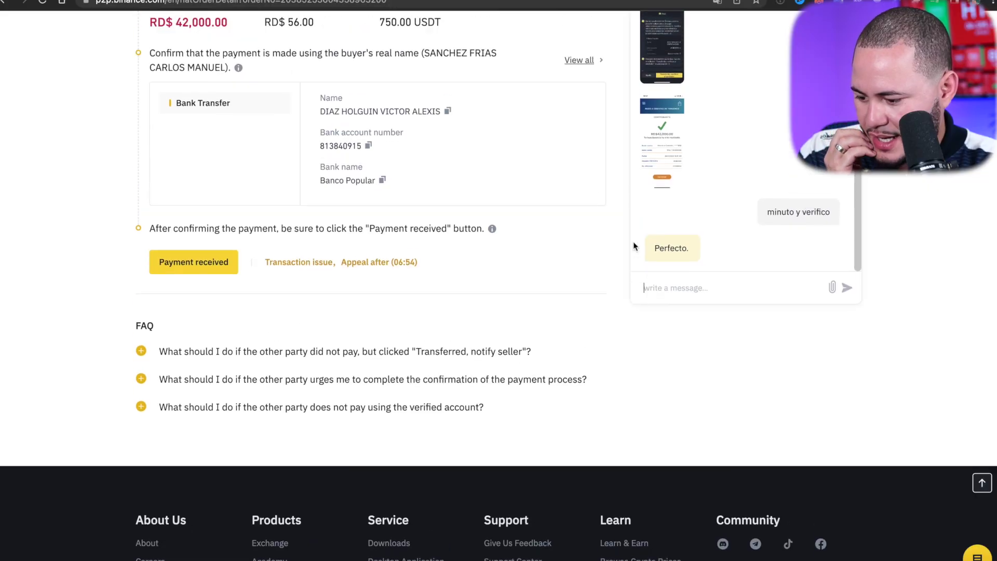
# Step: Confirm that the correct payment arrived from the buyer's verified name and release the crypto, entering the authenticator code for the security verification
pyautogui.scroll(1, 325, 279)
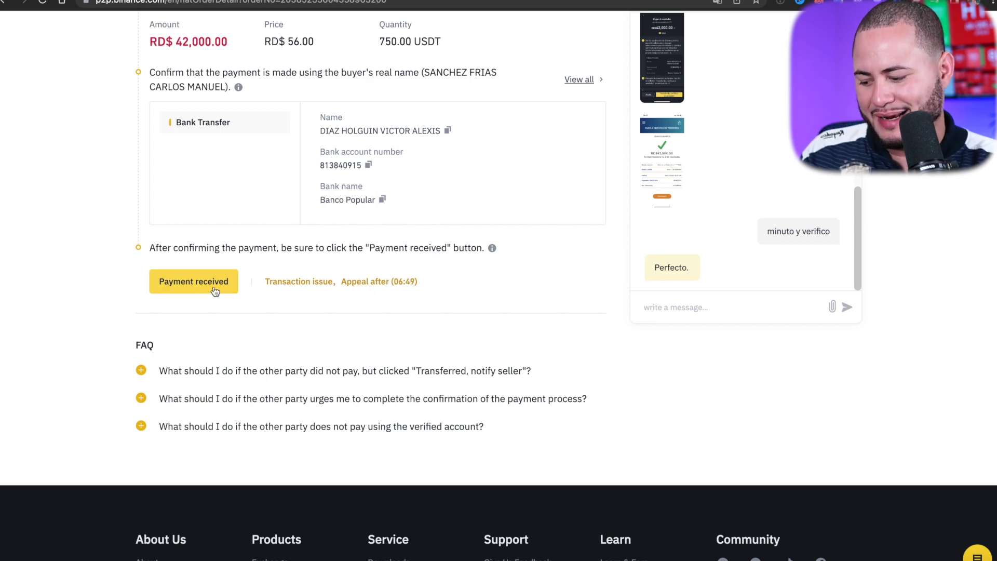
pyautogui.scroll(3, 253, 358)
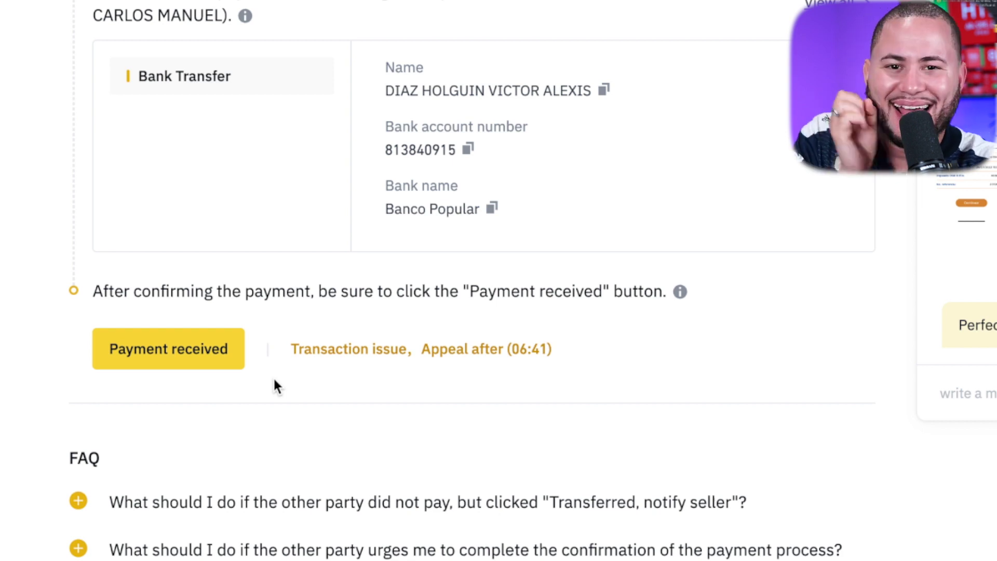
pyautogui.click(191, 352)
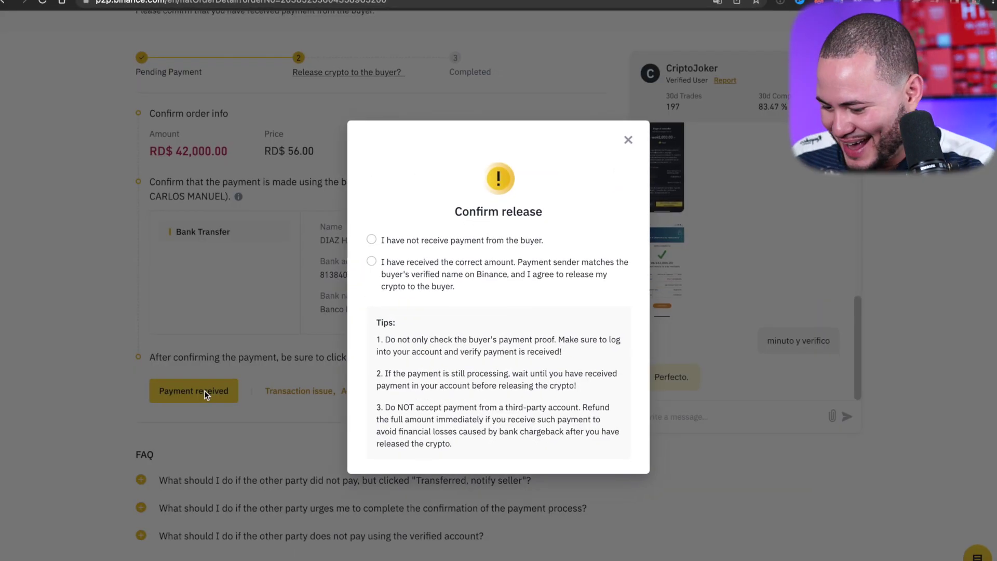
pyautogui.click(373, 262)
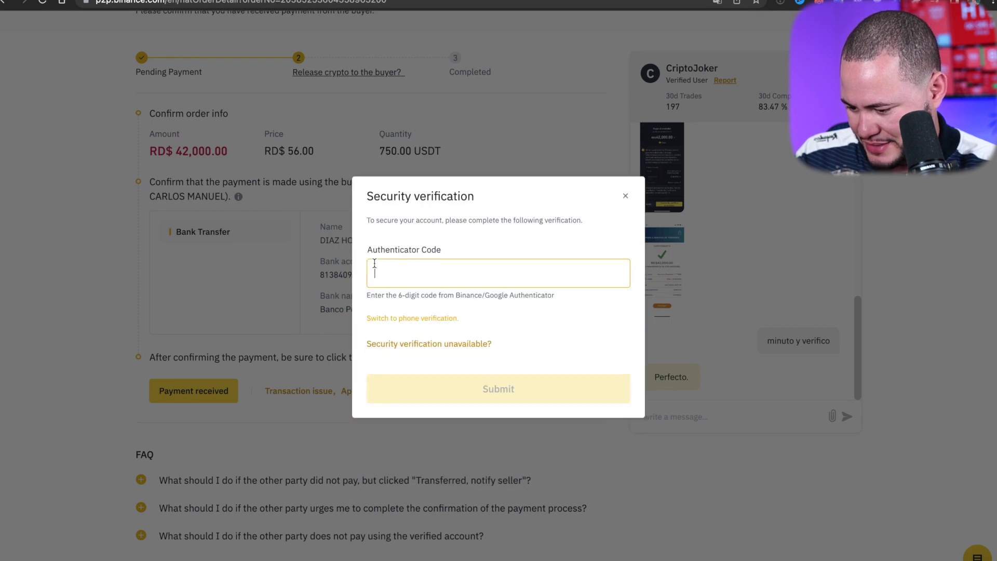
pyautogui.click(435, 279)
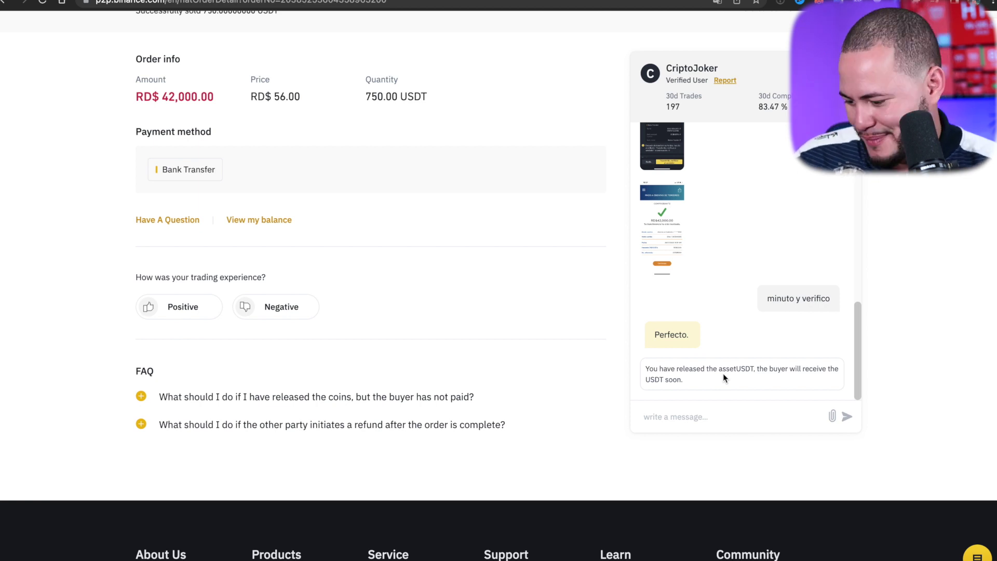
# Step: Rate the trading experience with the buyer as Positive on the completed order
pyautogui.click(181, 310)
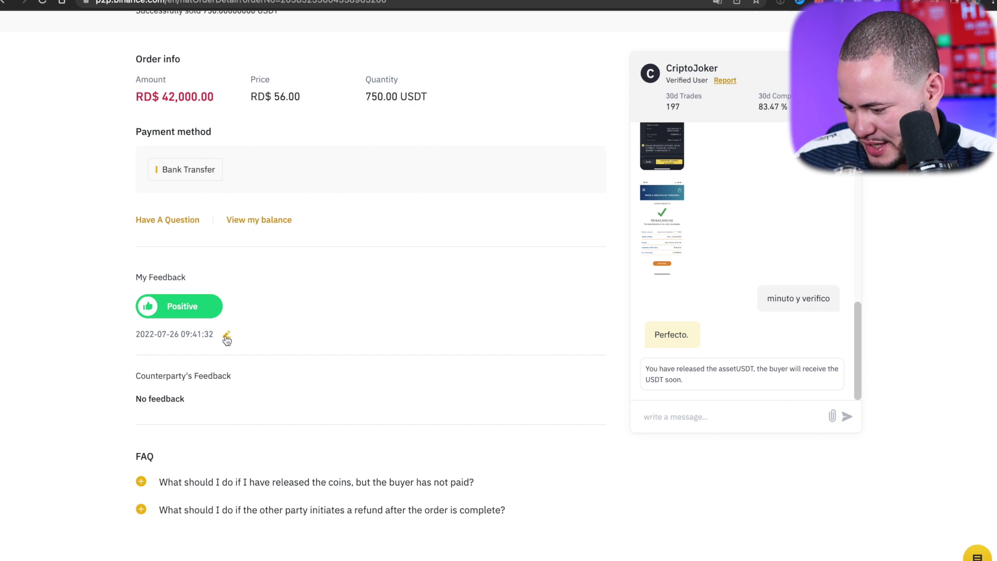